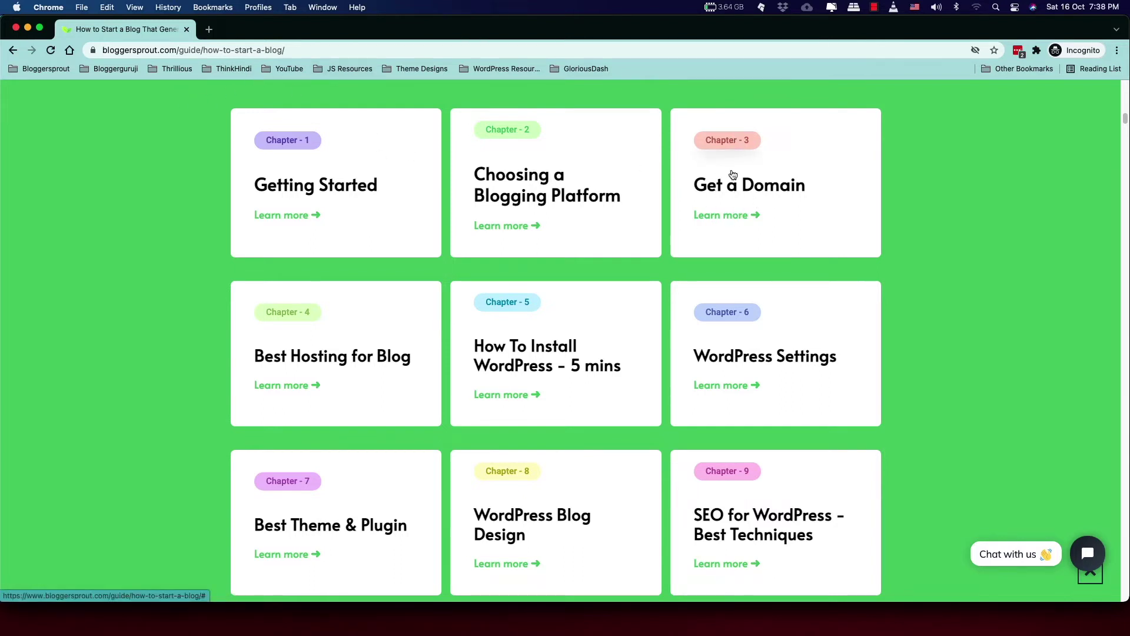
# Jump from the chapter cards to Chapter 3, 'How to get a Perfect Domain Name.'
pyautogui.click(715, 223)
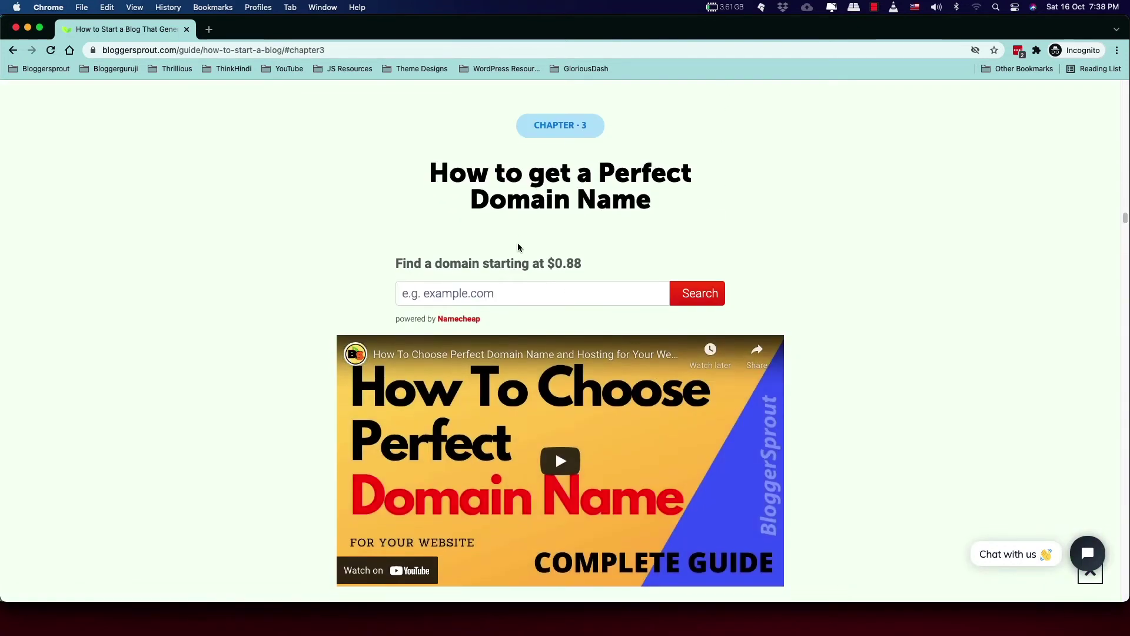
# Read through Chapter 3's domain section, focusing the domain search box along the way
pyautogui.scroll(-1, 524, 242)
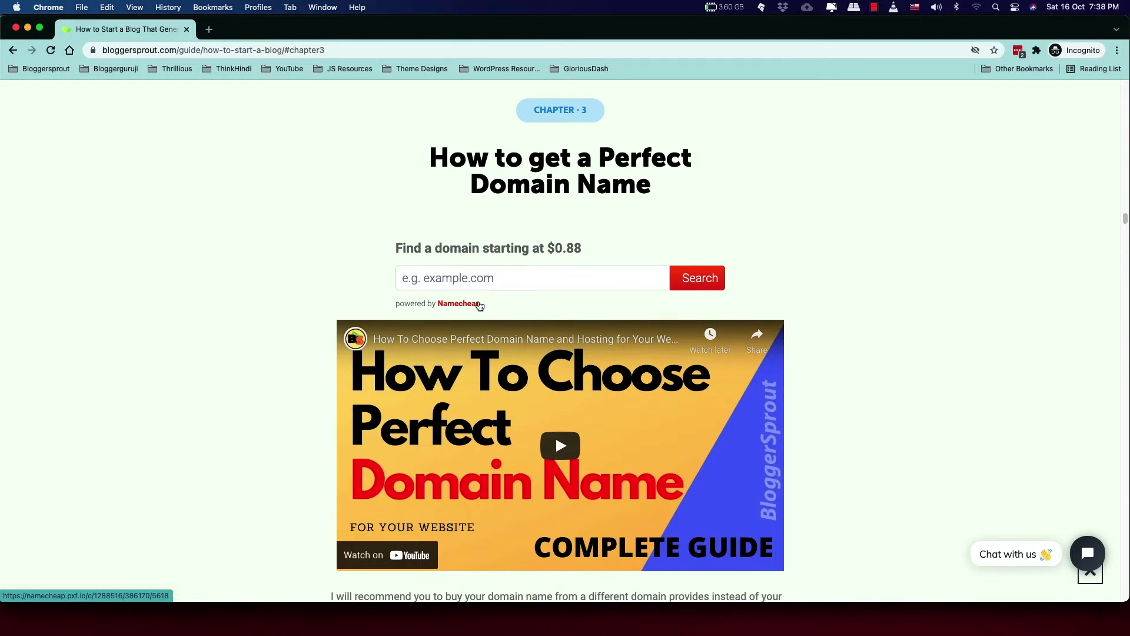
pyautogui.scroll(-1, 480, 306)
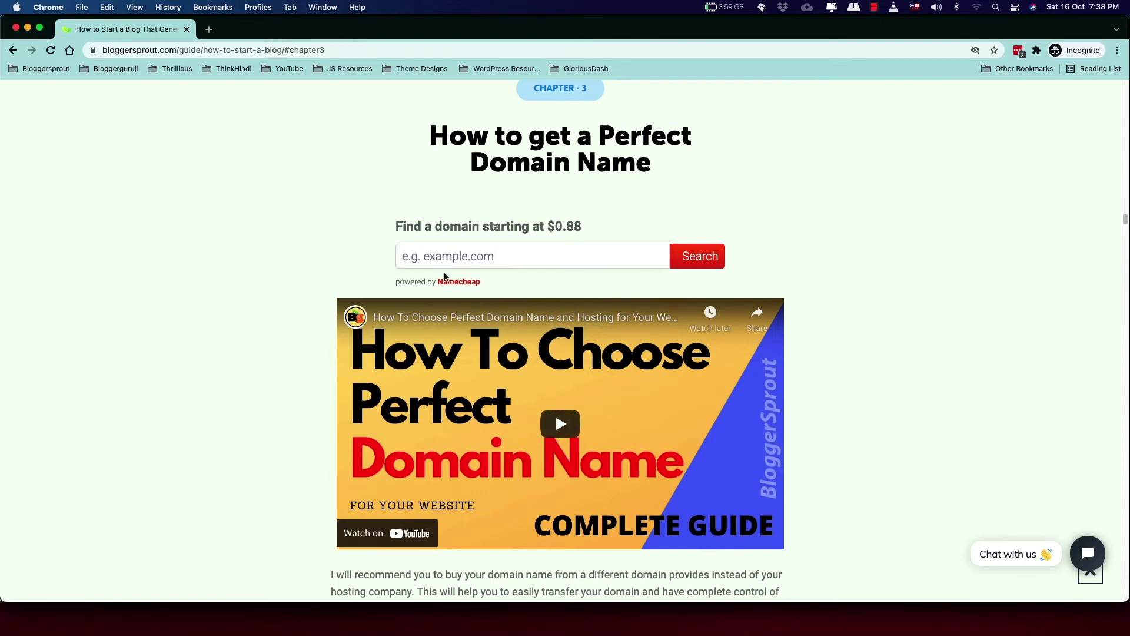
pyautogui.click(672, 263)
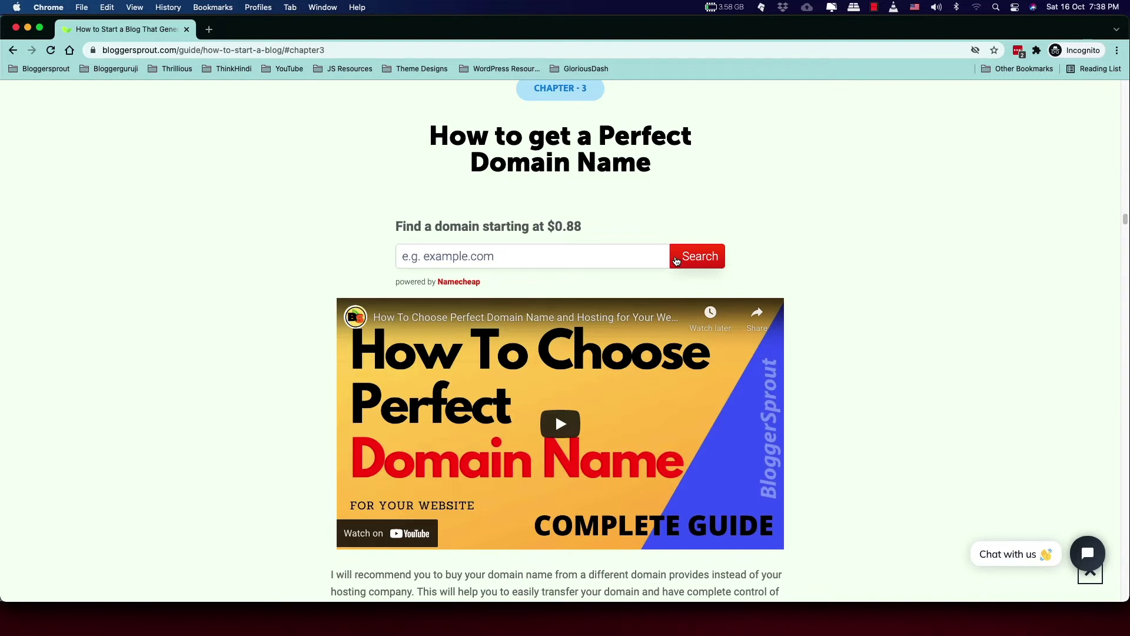
pyautogui.scroll(-3, 676, 260)
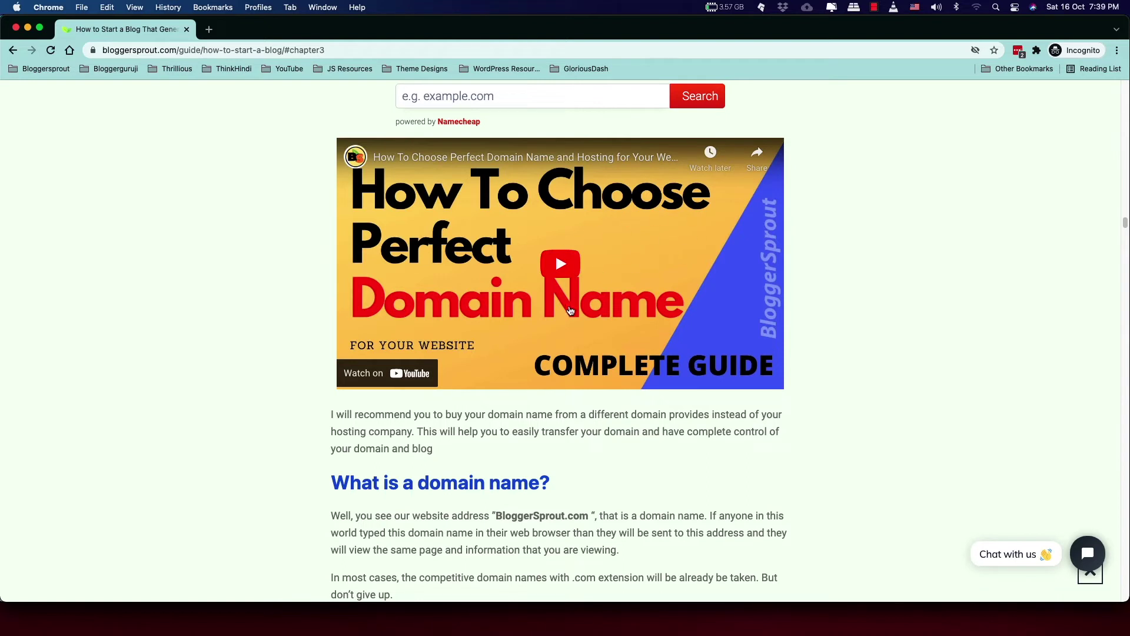
pyautogui.scroll(-5, 570, 310)
pyautogui.scroll(-12, 571, 311)
# Return to the page top and bring up link options for the Resources nav link
pyautogui.scroll(15, 567, 350)
pyautogui.scroll(20, 539, 305)
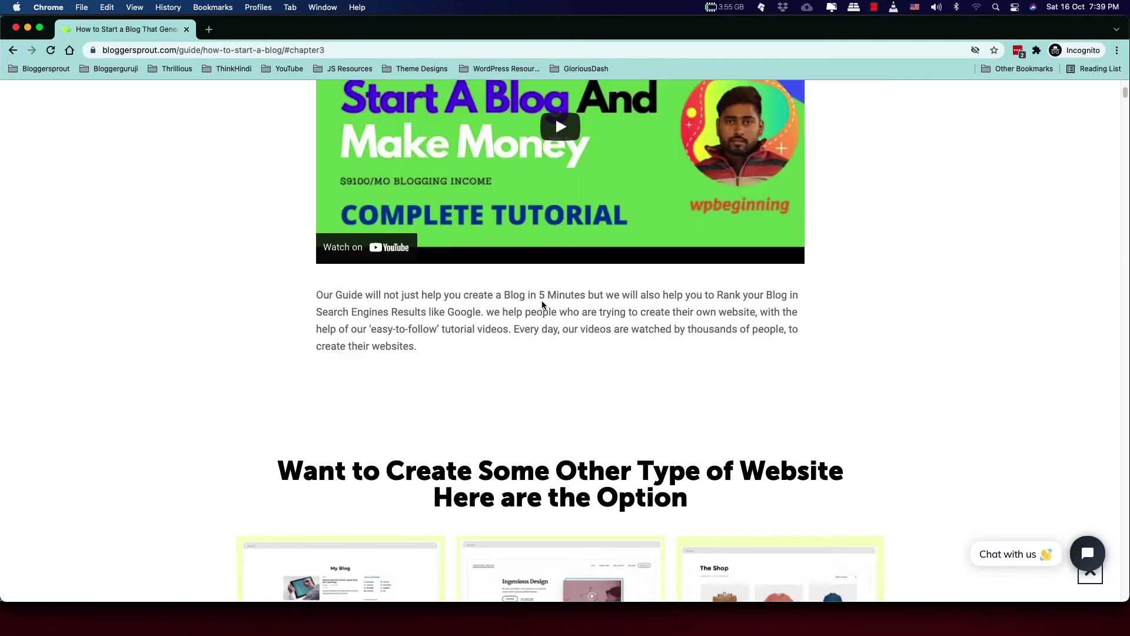
pyautogui.scroll(5, 543, 304)
pyautogui.rightClick(853, 118)
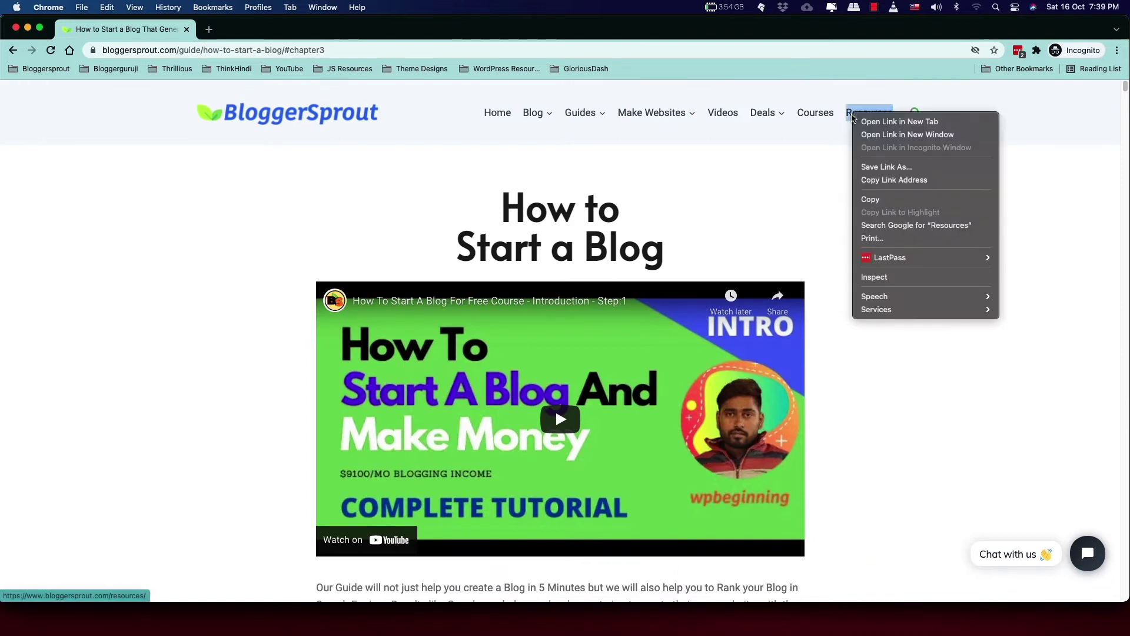
# Open Best Resources & Tools in a new tab and scroll to its Hostinger hosting pick
pyautogui.click(865, 122)
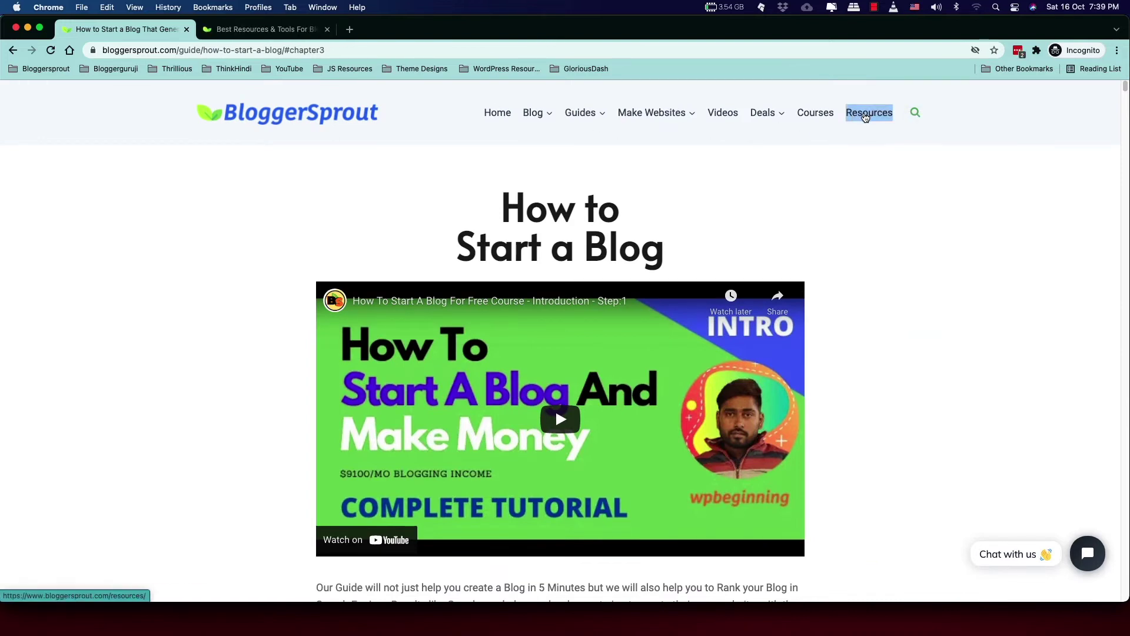
pyautogui.click(905, 217)
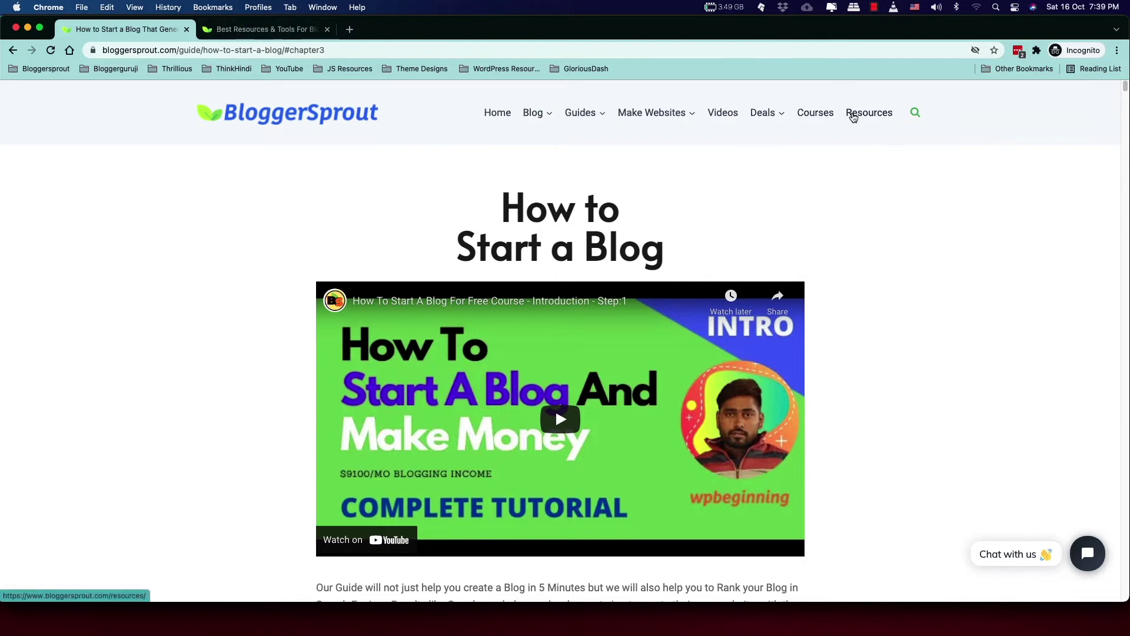
pyautogui.click(281, 40)
pyautogui.scroll(-7, 624, 359)
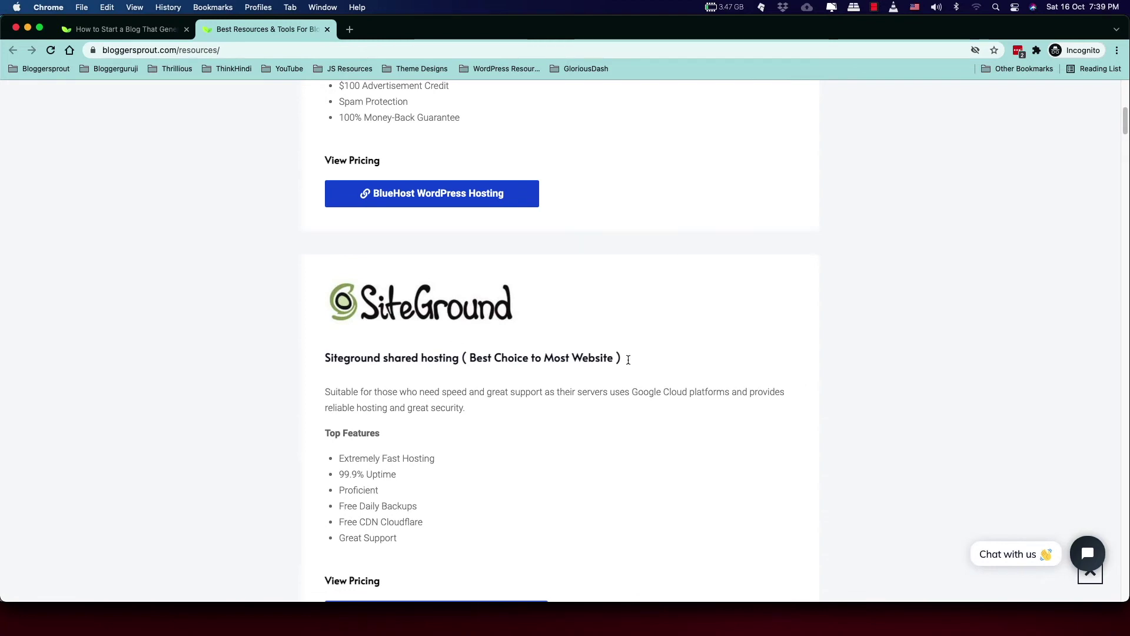
pyautogui.scroll(-8, 629, 360)
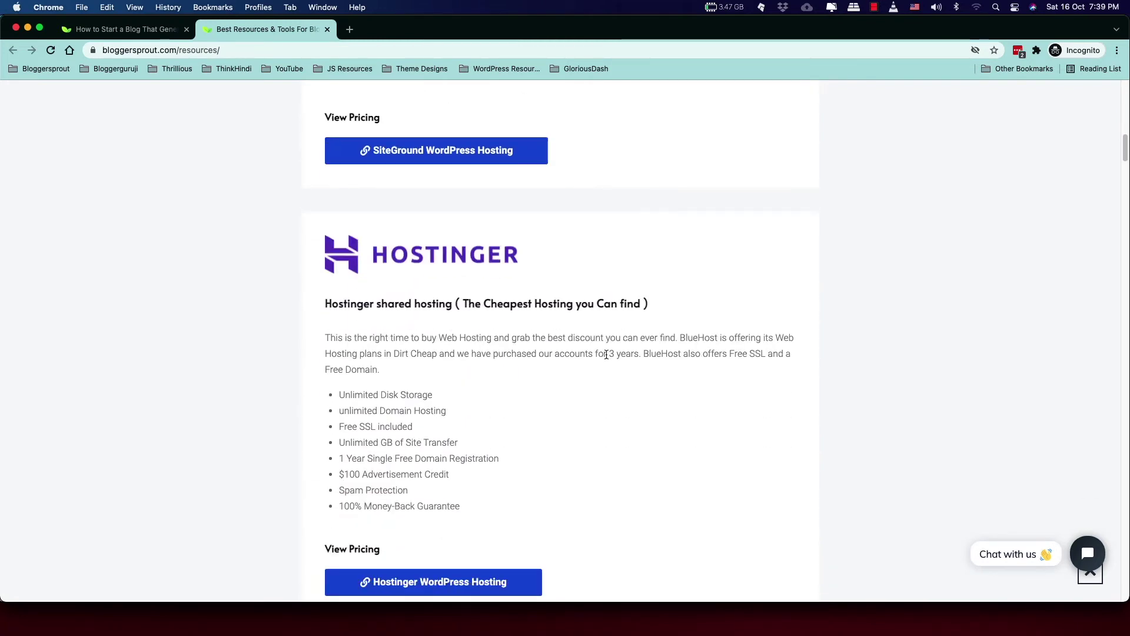
pyautogui.scroll(-1, 604, 354)
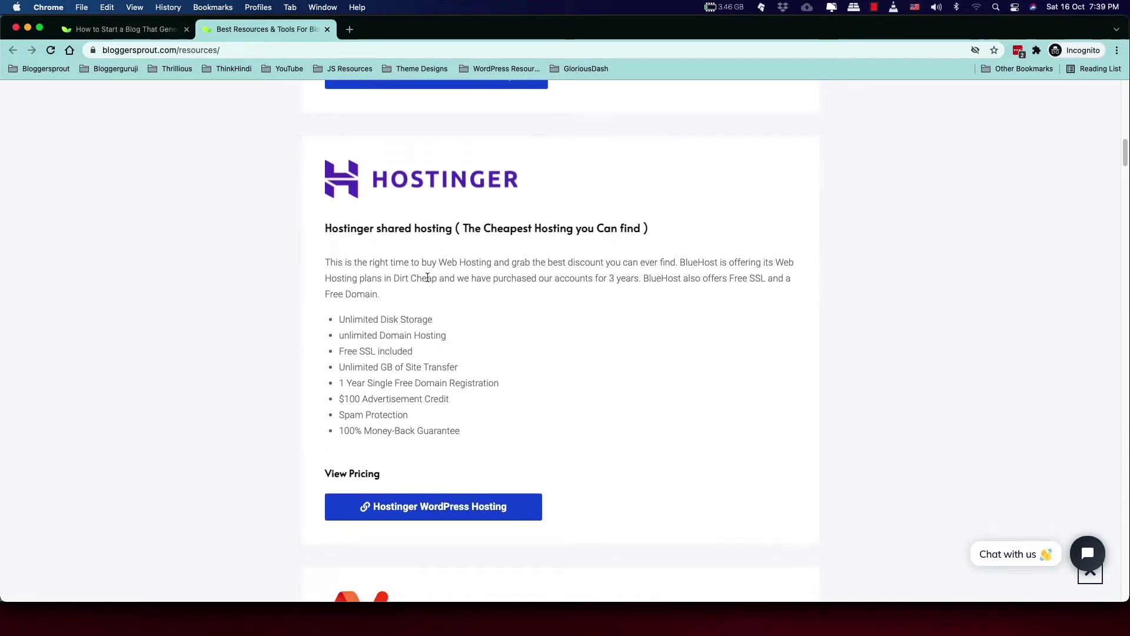
# Follow the Hostinger link and show WordPress plans from Single WordPress $1.99/mo to WordPress Pro $11.59/mo
pyautogui.click(447, 504)
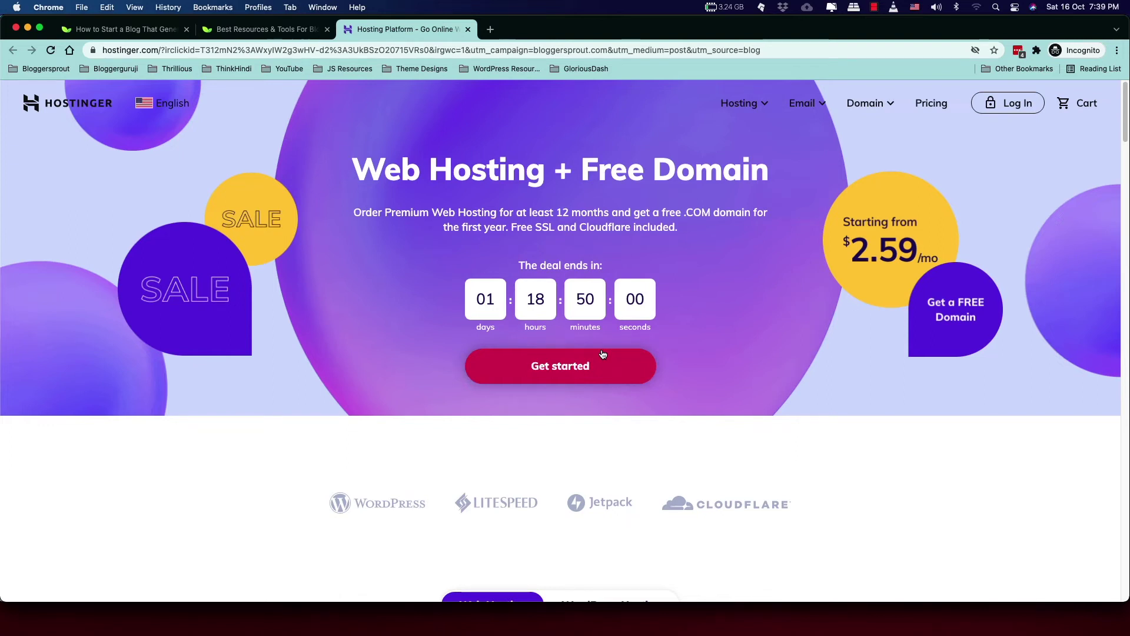
pyautogui.scroll(-5, 644, 355)
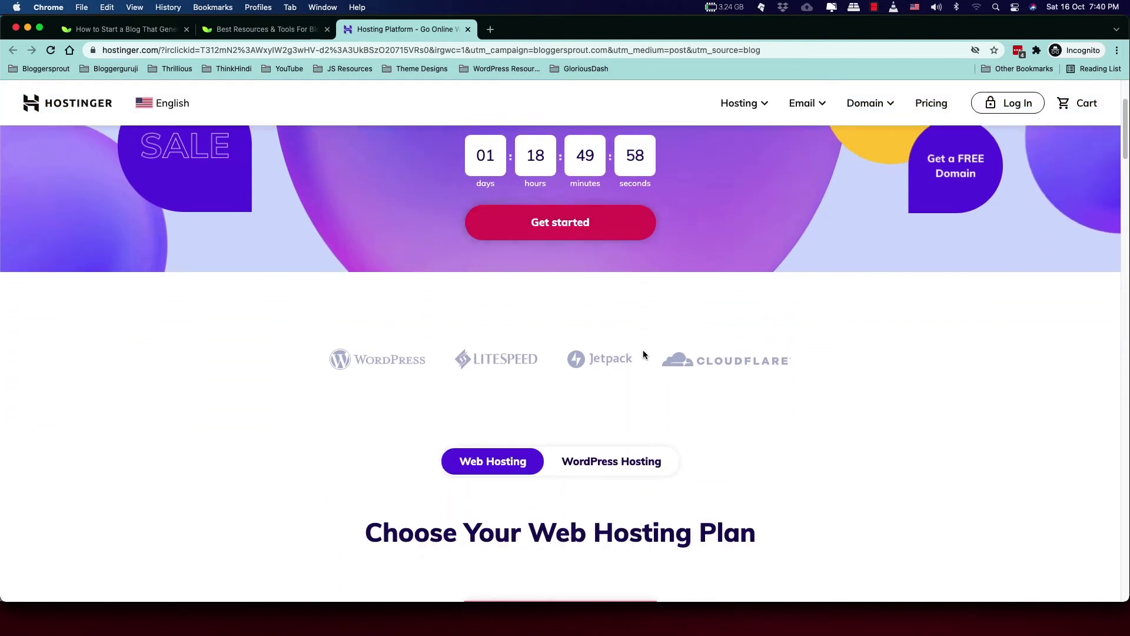
pyautogui.scroll(-3, 752, 310)
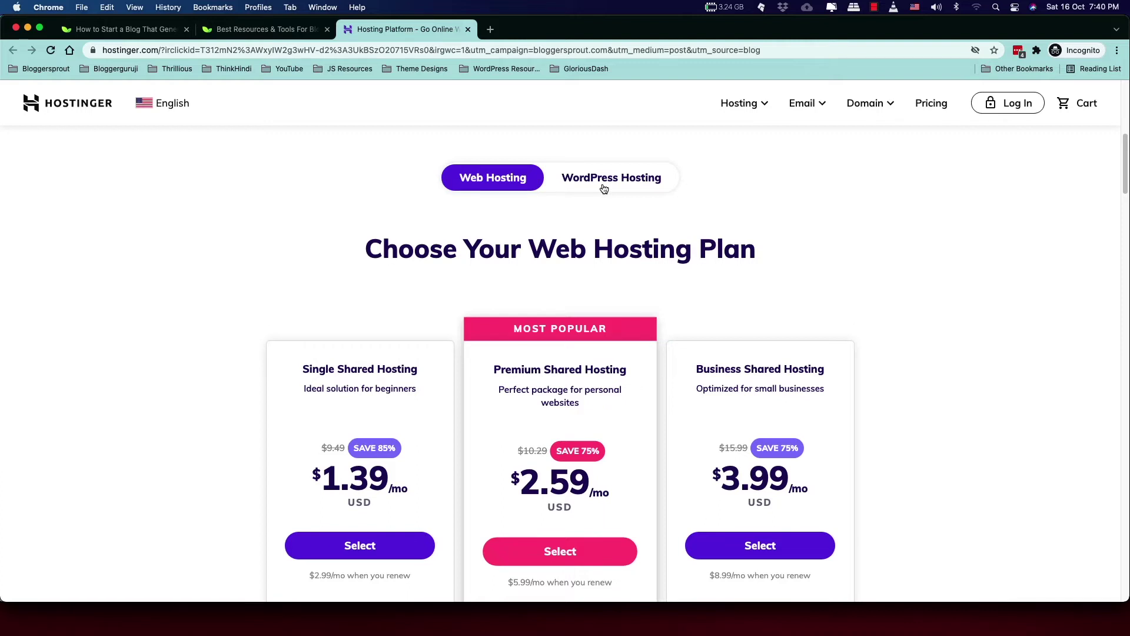
pyautogui.click(603, 189)
pyautogui.scroll(-2, 591, 187)
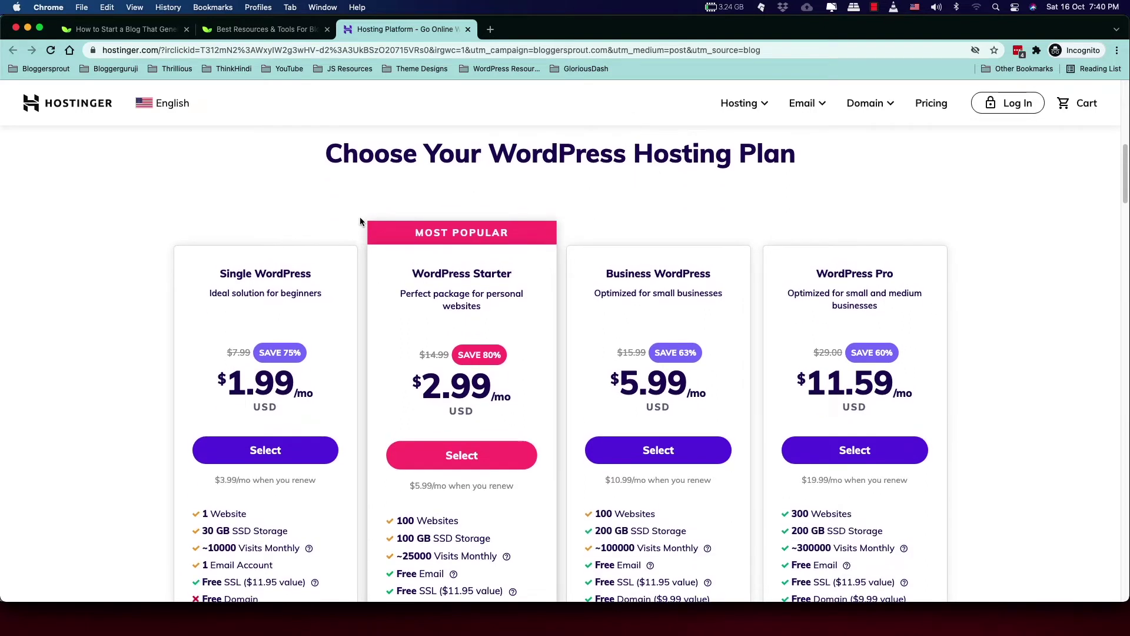
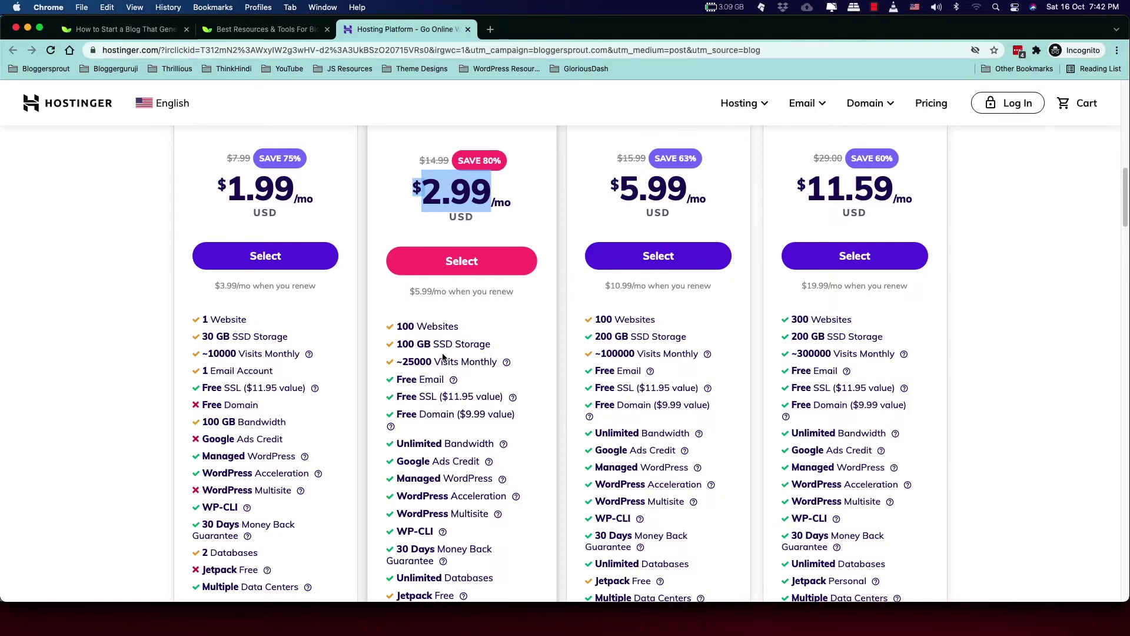
# Highlight the 30 GB storage, the Starter plan's ~25000 monthly visits, and the $11.95 free SSL value
pyautogui.moveTo(200, 336); pyautogui.dragTo(230, 337)
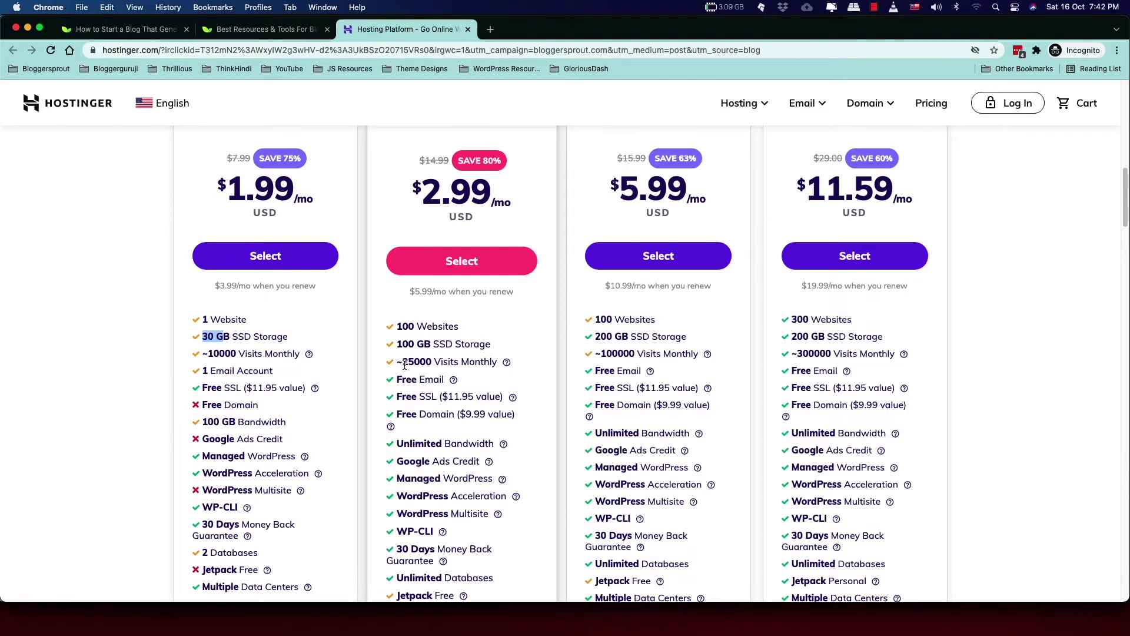
pyautogui.moveTo(399, 363); pyautogui.dragTo(432, 363)
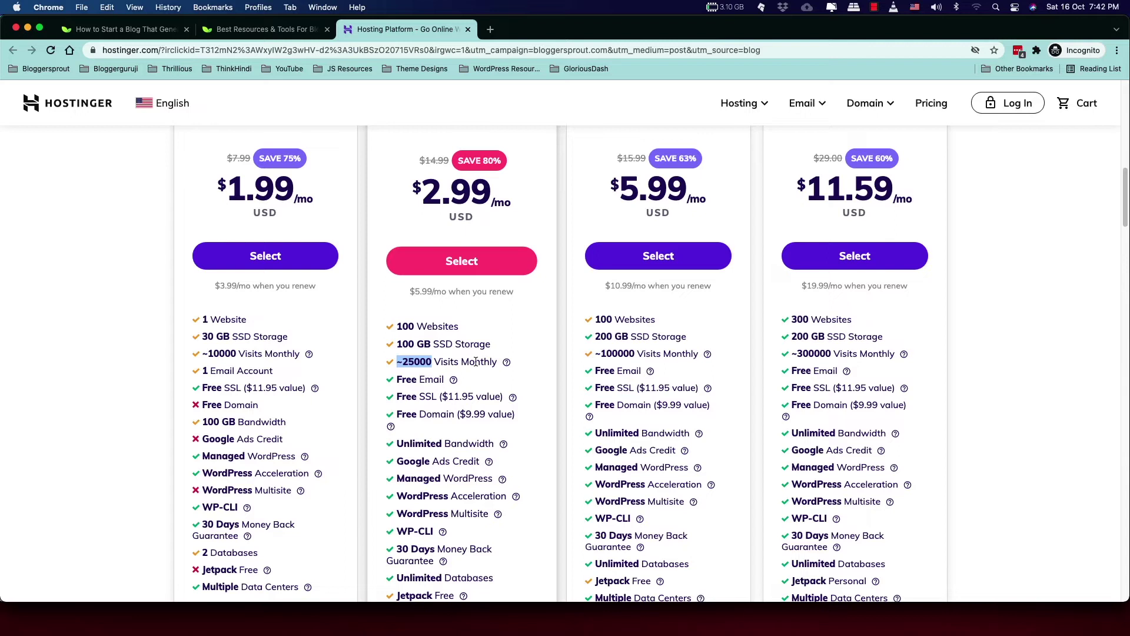
pyautogui.doubleClick(475, 361)
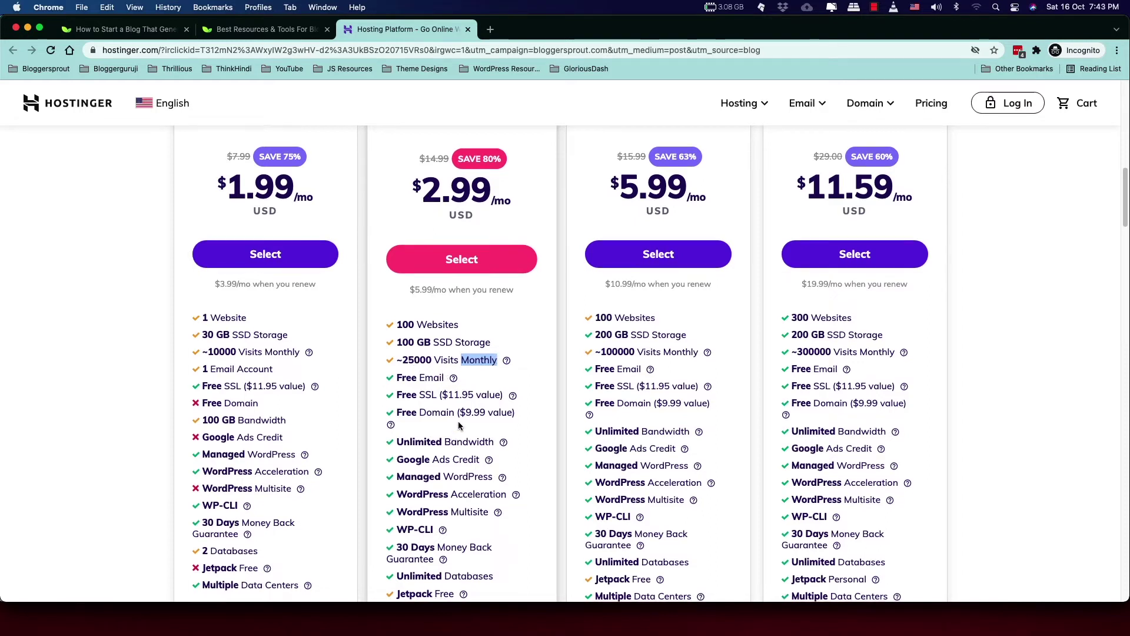
pyautogui.scroll(-1, 455, 412)
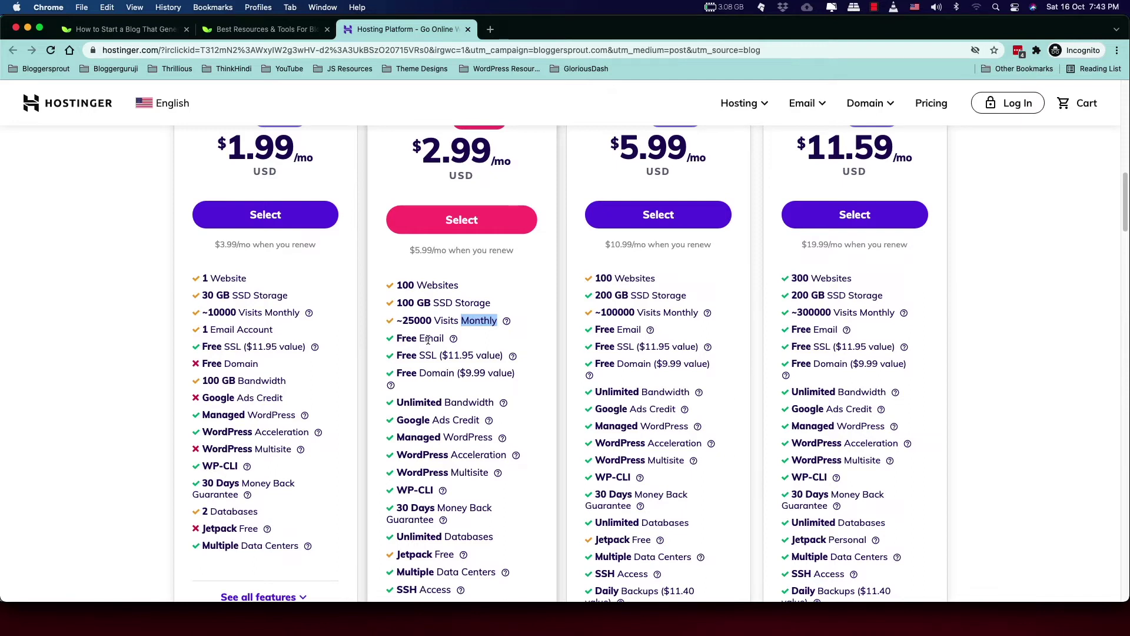
pyautogui.moveTo(418, 356); pyautogui.dragTo(472, 355)
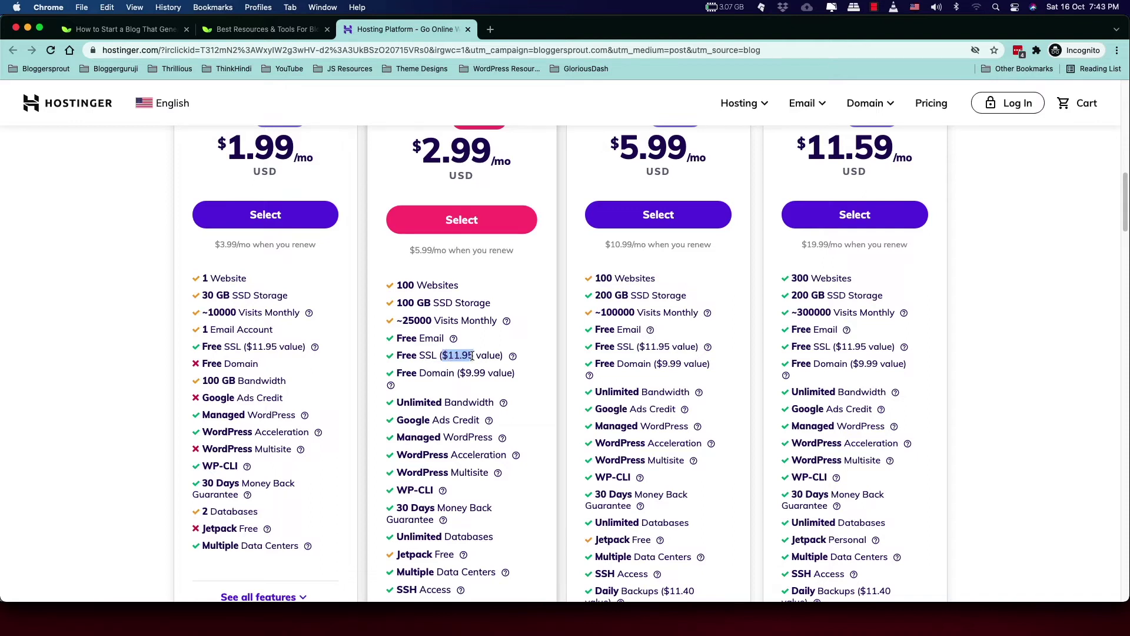
# Scroll through the plans, highlight the Starter plan's top features, then clear the highlight
pyautogui.scroll(-1, 471, 358)
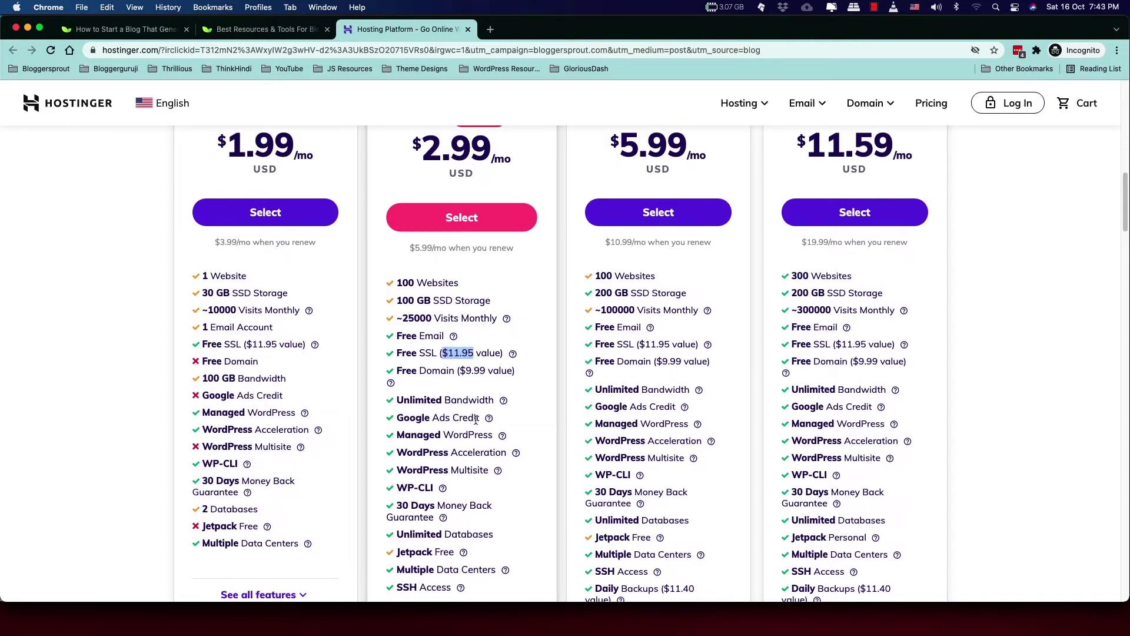
pyautogui.scroll(-3, 476, 415)
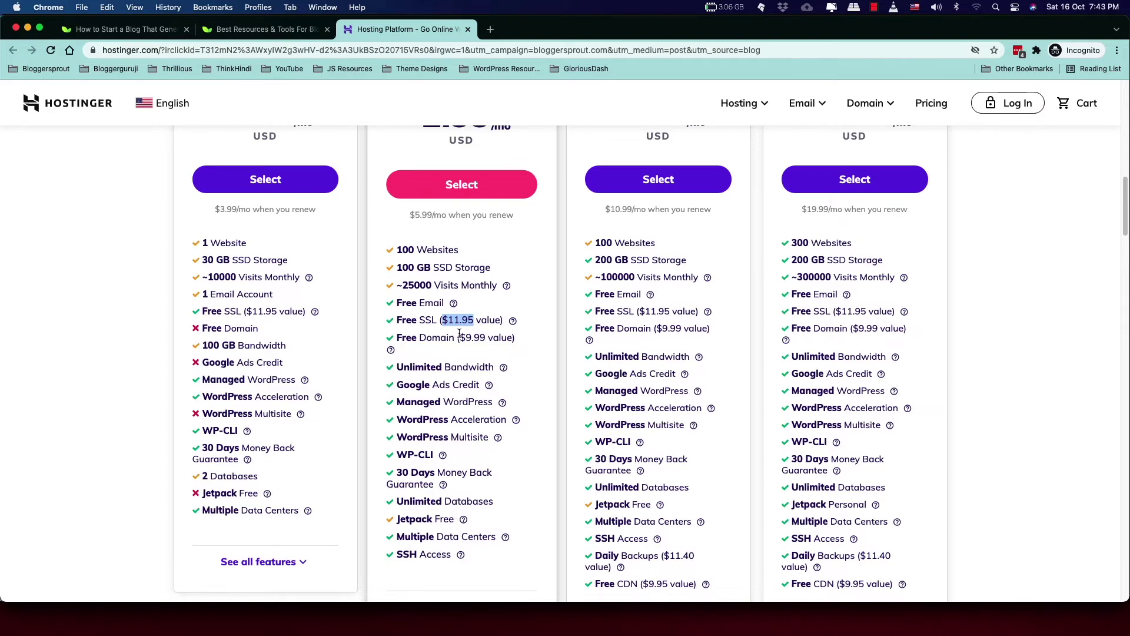
pyautogui.scroll(-3, 461, 333)
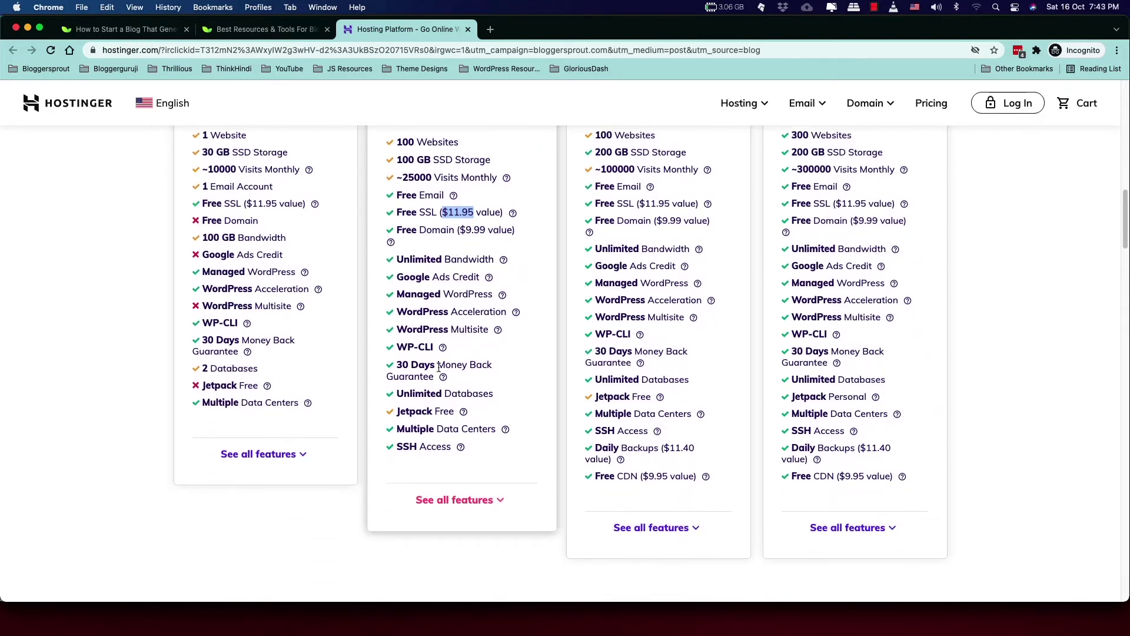
pyautogui.scroll(2, 387, 294)
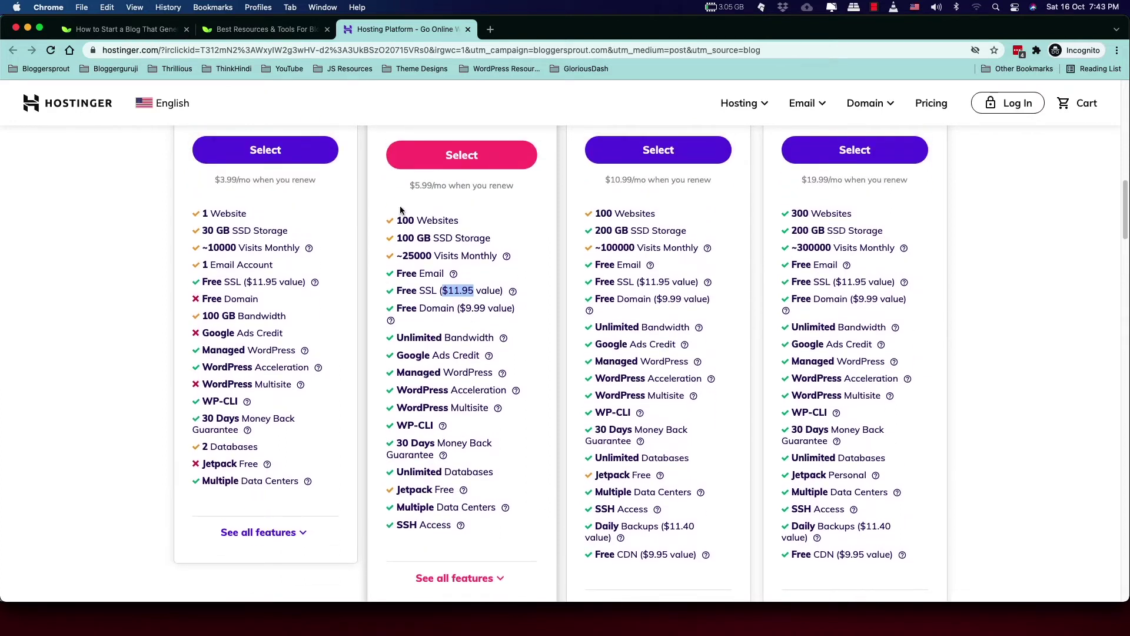
pyautogui.moveTo(396, 220); pyautogui.dragTo(460, 308)
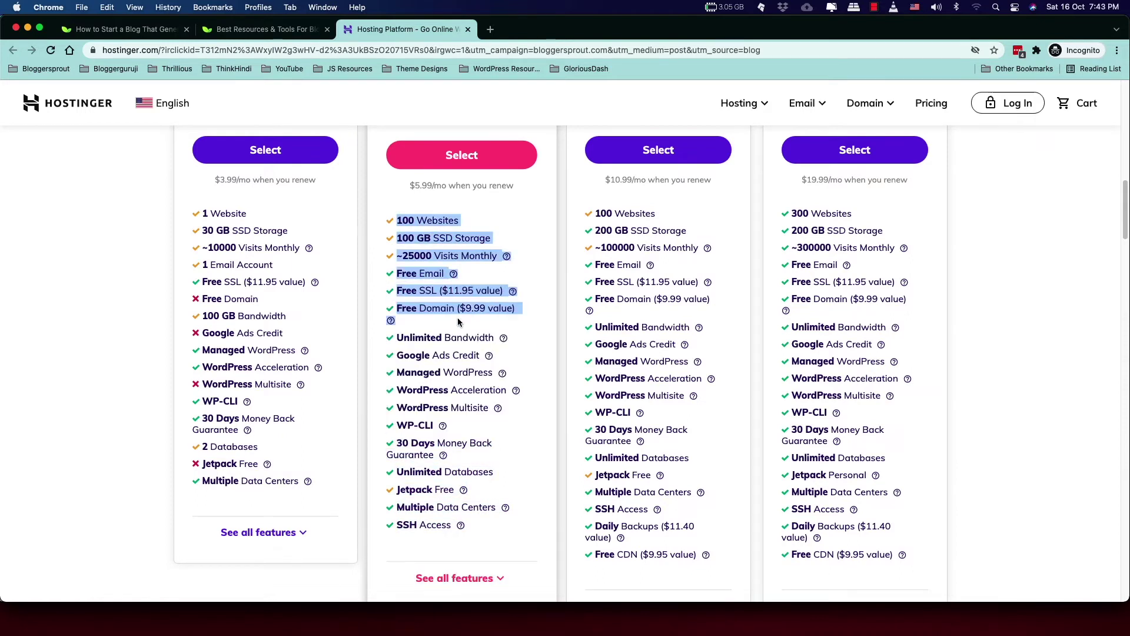
pyautogui.click(114, 355)
# Select the WordPress Starter plan at $2.99/mo
pyautogui.scroll(4, 518, 290)
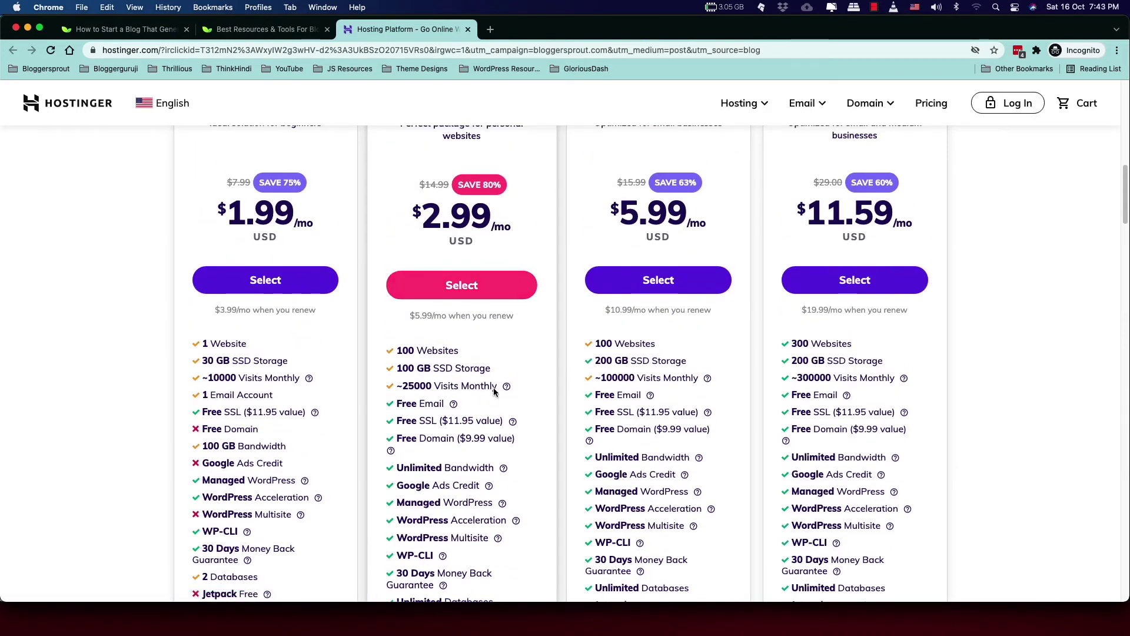
pyautogui.scroll(3, 494, 387)
pyautogui.click(471, 393)
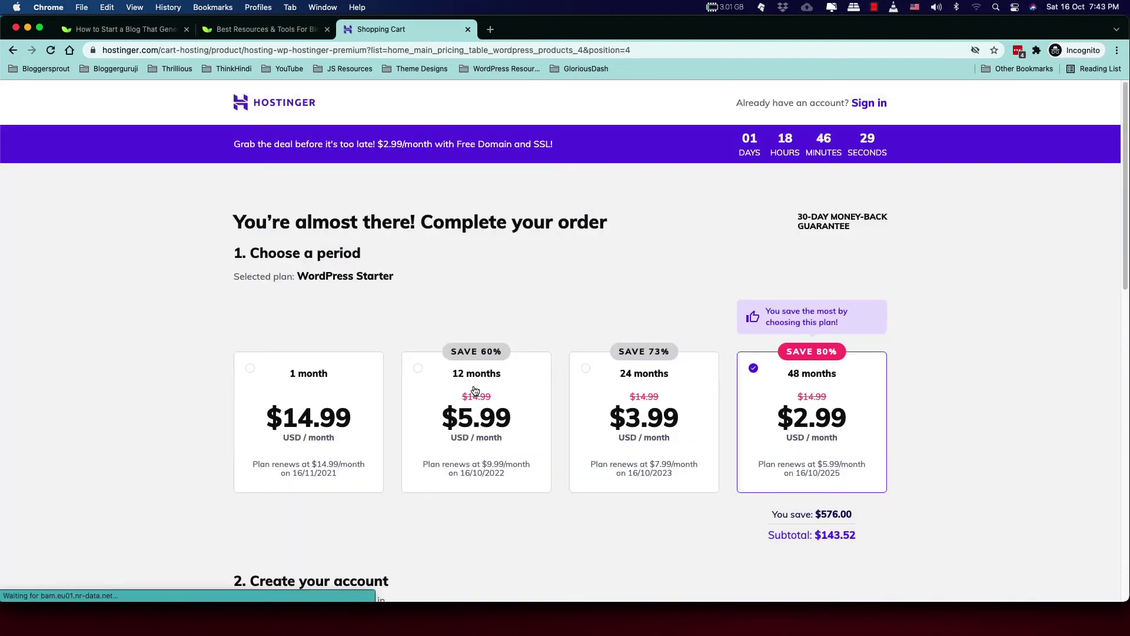
# Compare the 1, 12 and 24-month billing periods, noting the $71.88 and $95.76 subtotals
pyautogui.scroll(-3, 1001, 318)
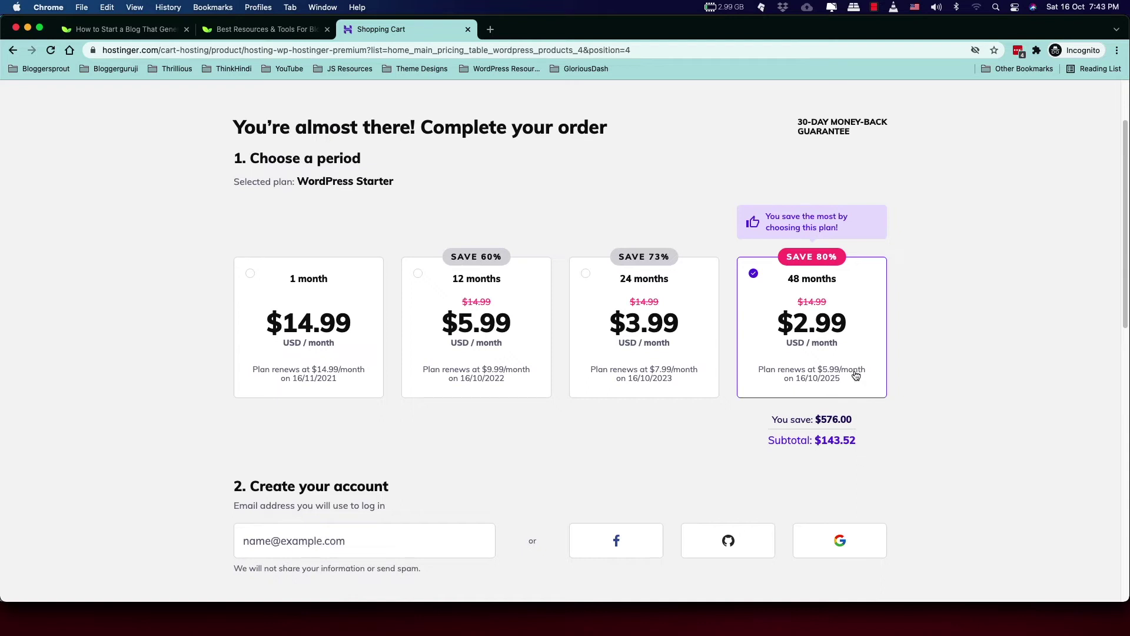
pyautogui.click(250, 274)
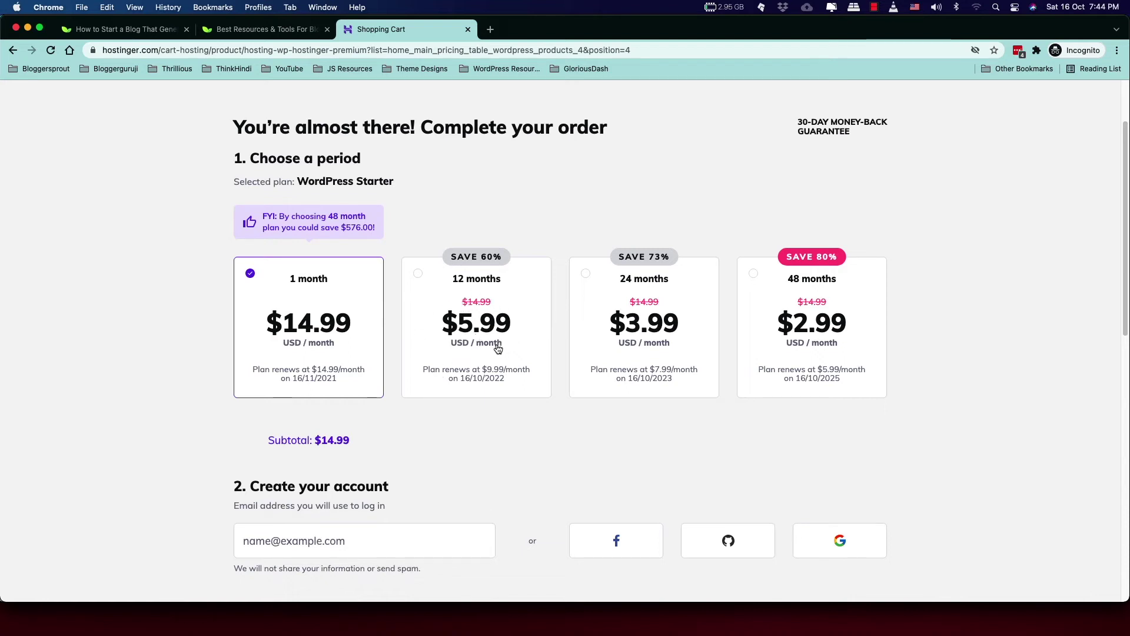
pyautogui.click(417, 276)
pyautogui.moveTo(490, 440); pyautogui.dragTo(511, 440)
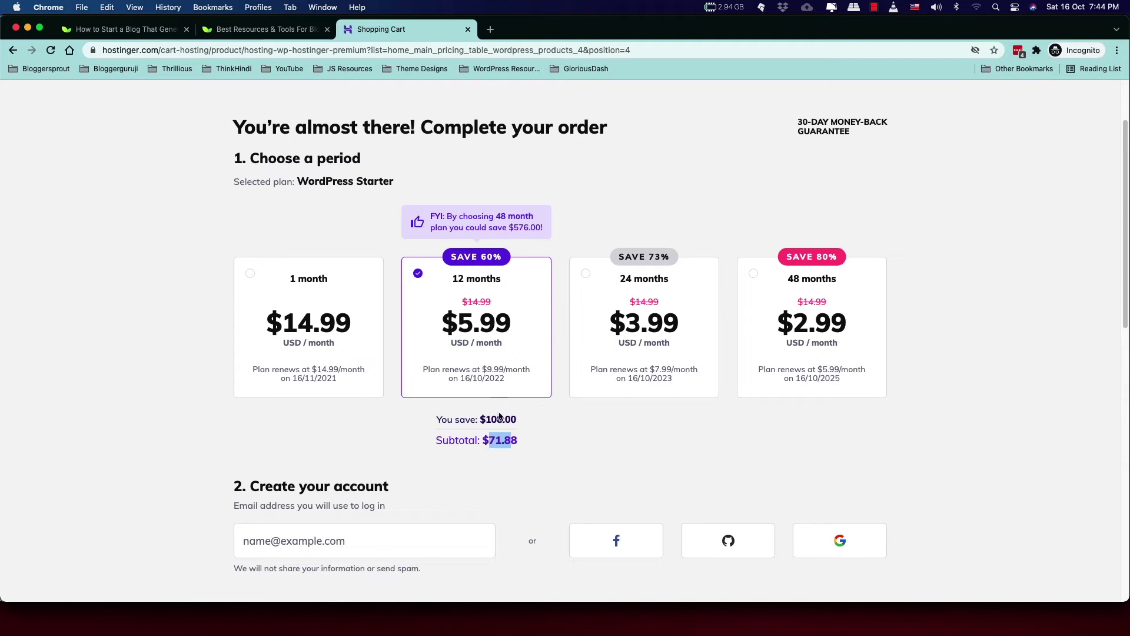
pyautogui.click(495, 442)
pyautogui.moveTo(483, 441); pyautogui.dragTo(495, 441)
pyautogui.click(587, 277)
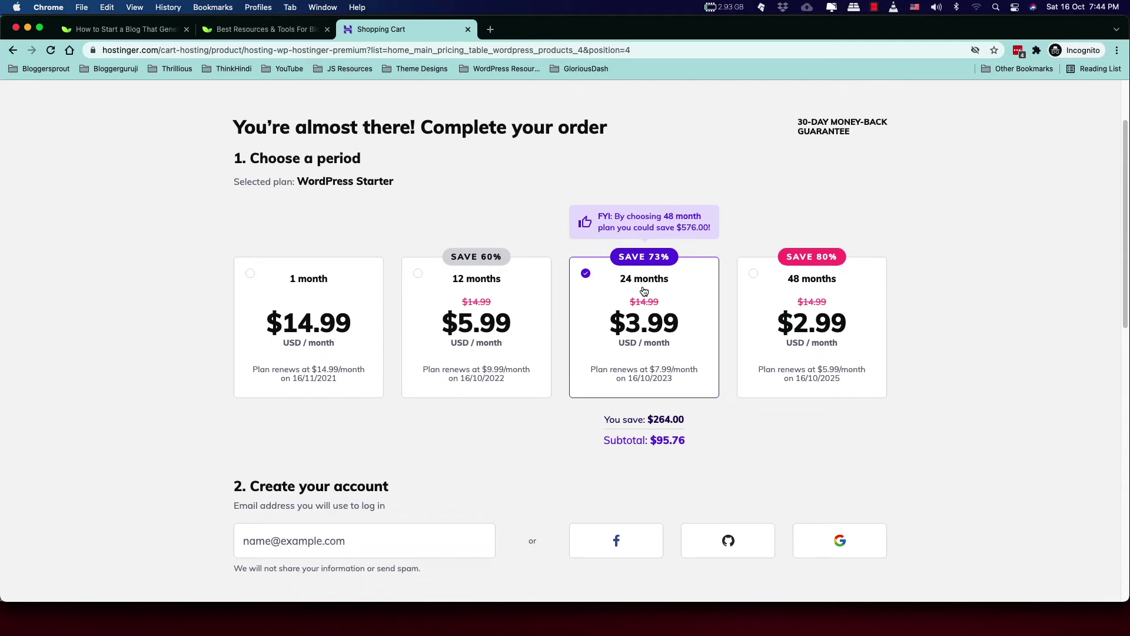
pyautogui.moveTo(651, 441); pyautogui.dragTo(669, 442)
# Recheck the 12 and 24-month subtotals, then pick 48 months: $143.52 subtotal, $576.00 saved
pyautogui.click(421, 275)
pyautogui.moveTo(481, 443); pyautogui.dragTo(593, 300)
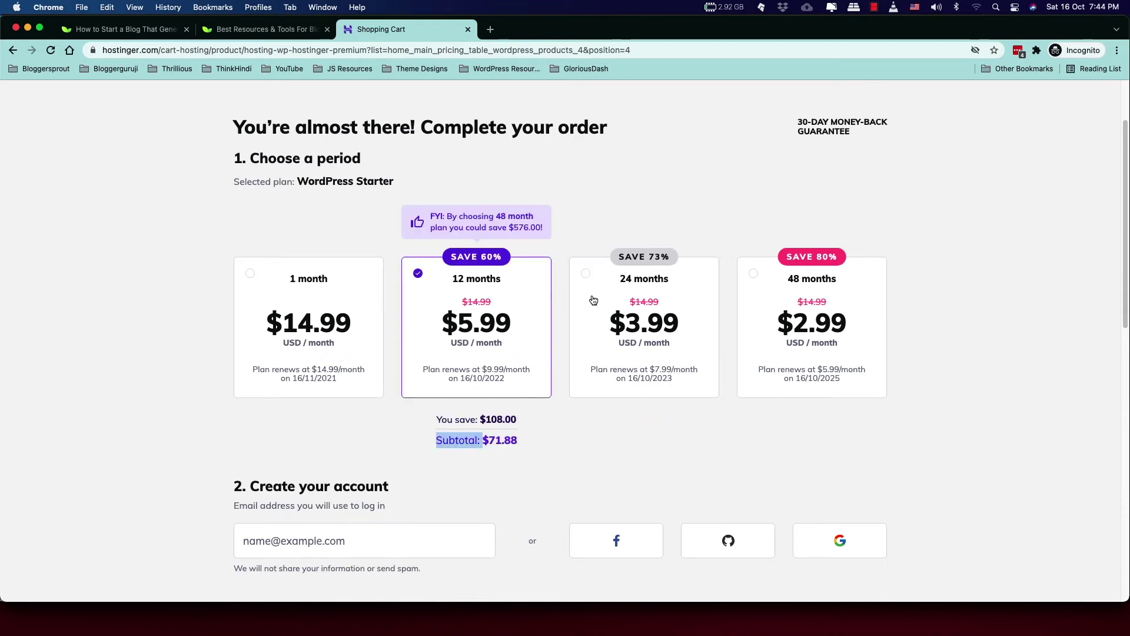
pyautogui.click(587, 279)
pyautogui.moveTo(650, 442); pyautogui.dragTo(667, 438)
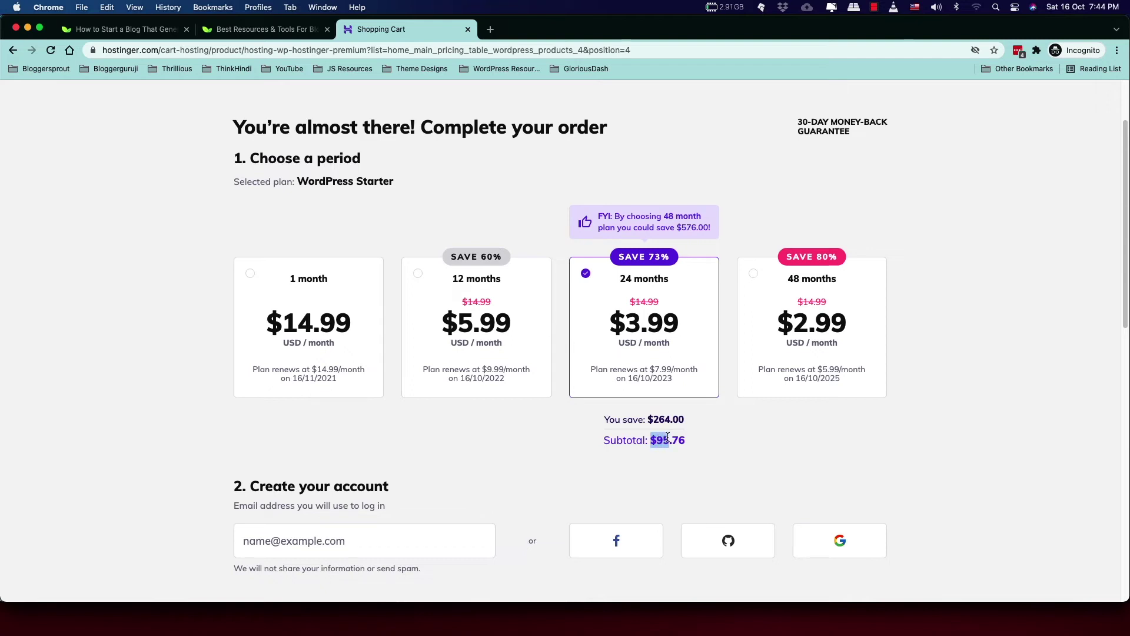
pyautogui.click(752, 276)
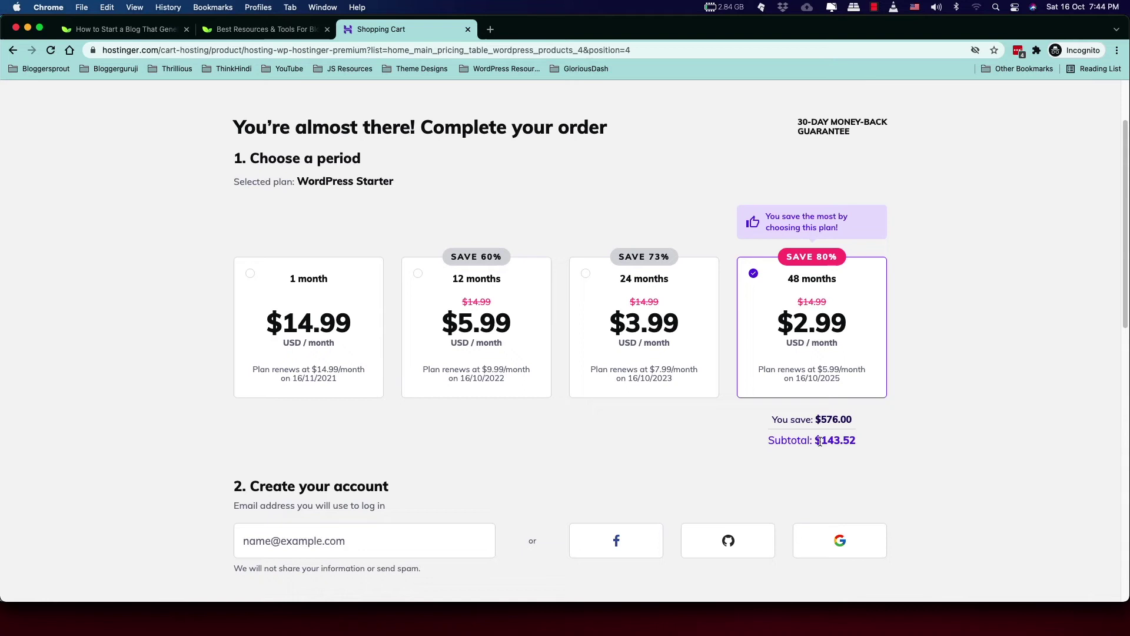
pyautogui.moveTo(816, 441); pyautogui.dragTo(839, 442)
pyautogui.moveTo(816, 419); pyautogui.dragTo(838, 419)
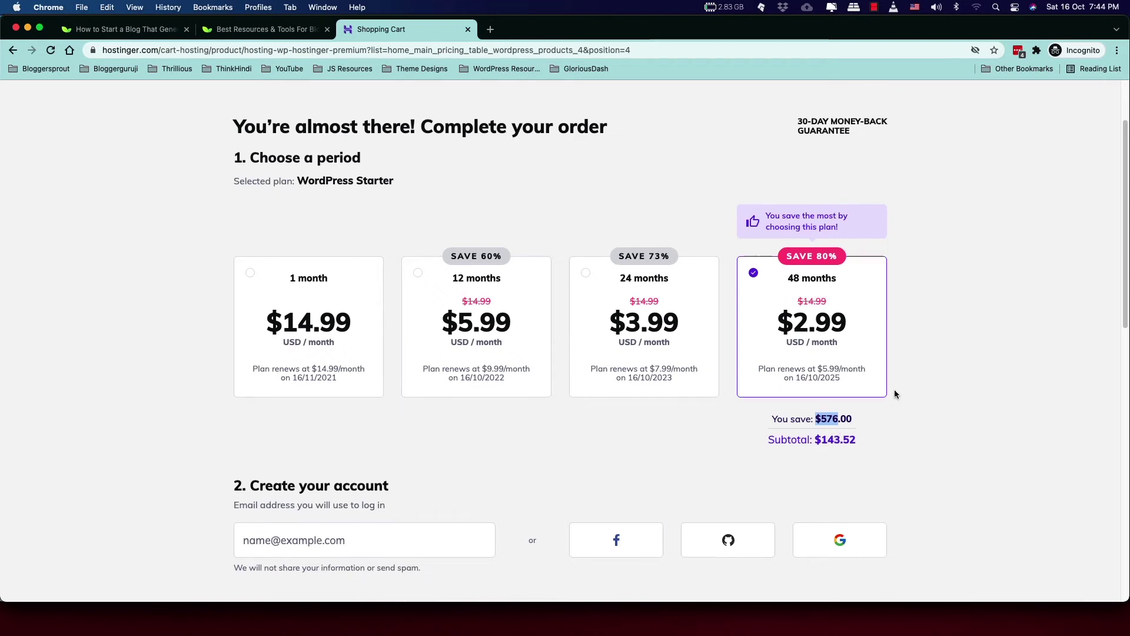
pyautogui.scroll(-4, 894, 391)
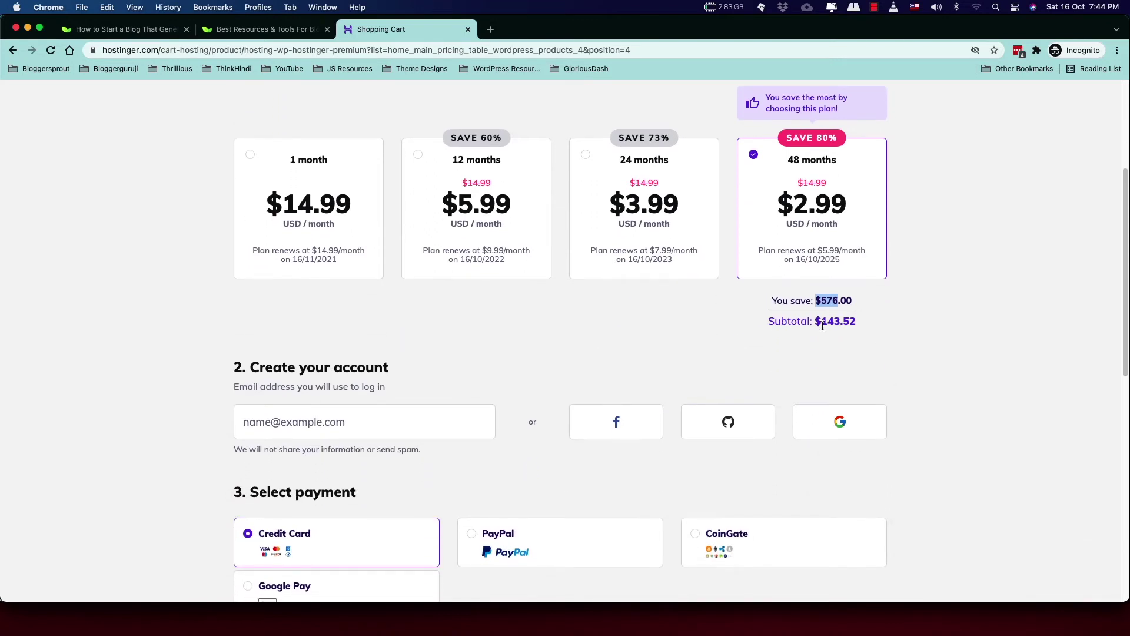
# Fill the Create your account e-mail field with a saved address from the autofill suggestions
pyautogui.click(984, 337)
pyautogui.click(386, 423)
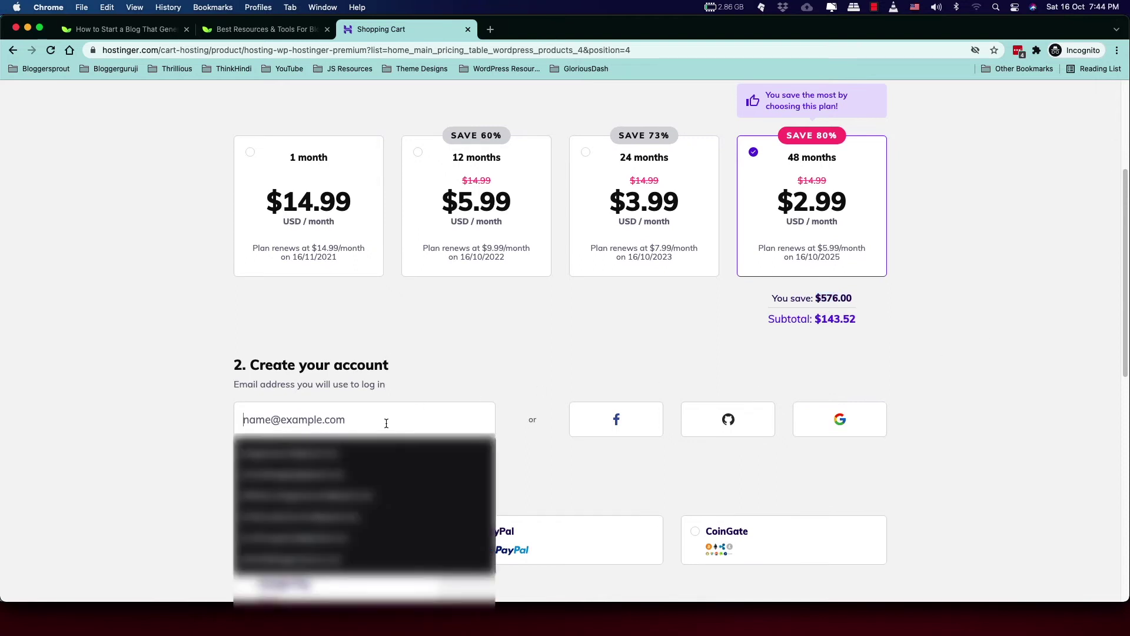
pyautogui.click(407, 288)
pyautogui.scroll(-3, 474, 282)
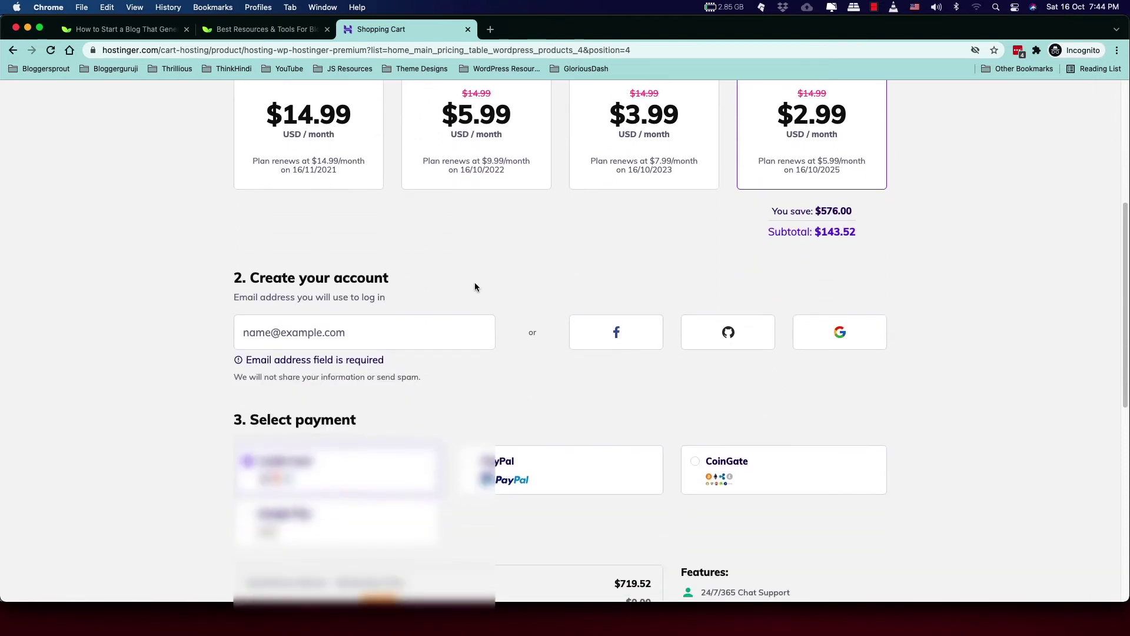
pyautogui.scroll(-2, 368, 230)
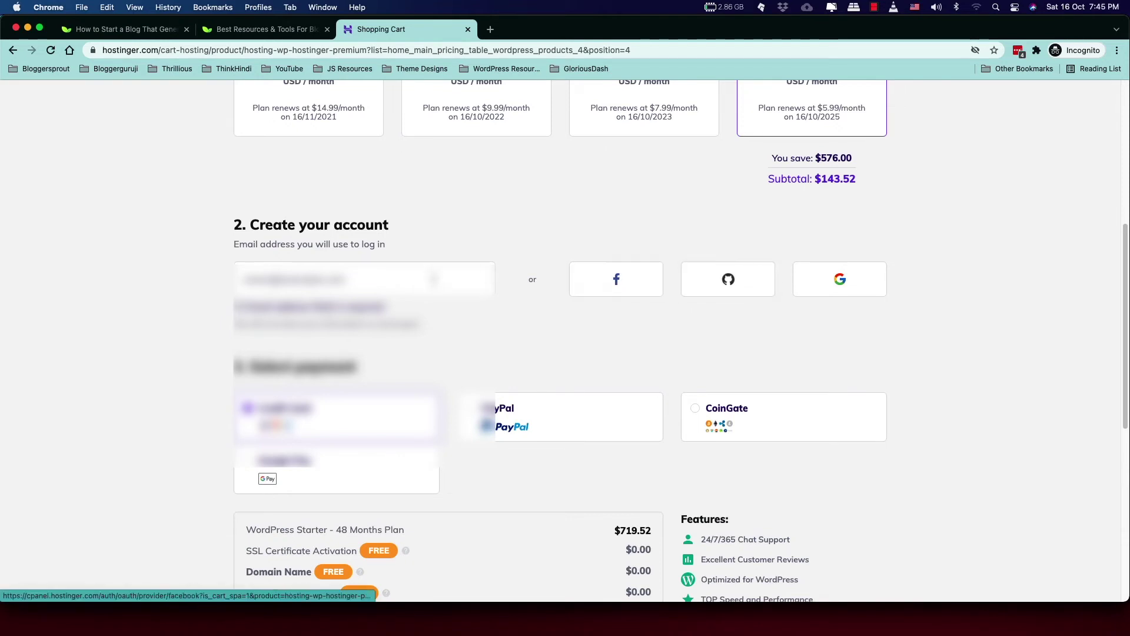
pyautogui.click(306, 279)
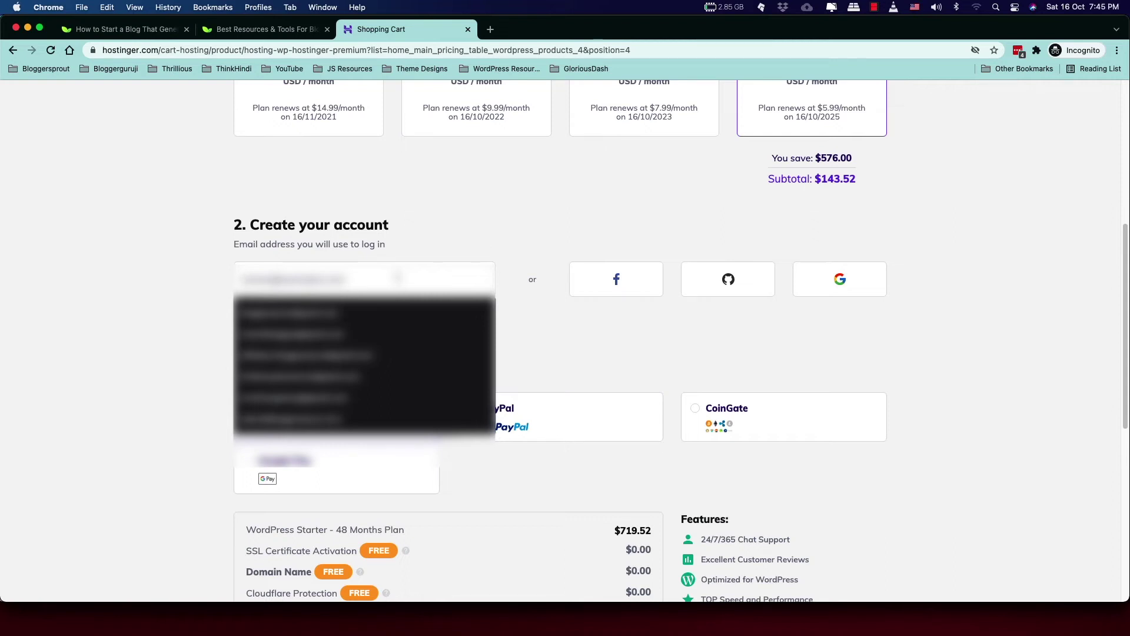
pyautogui.click(359, 422)
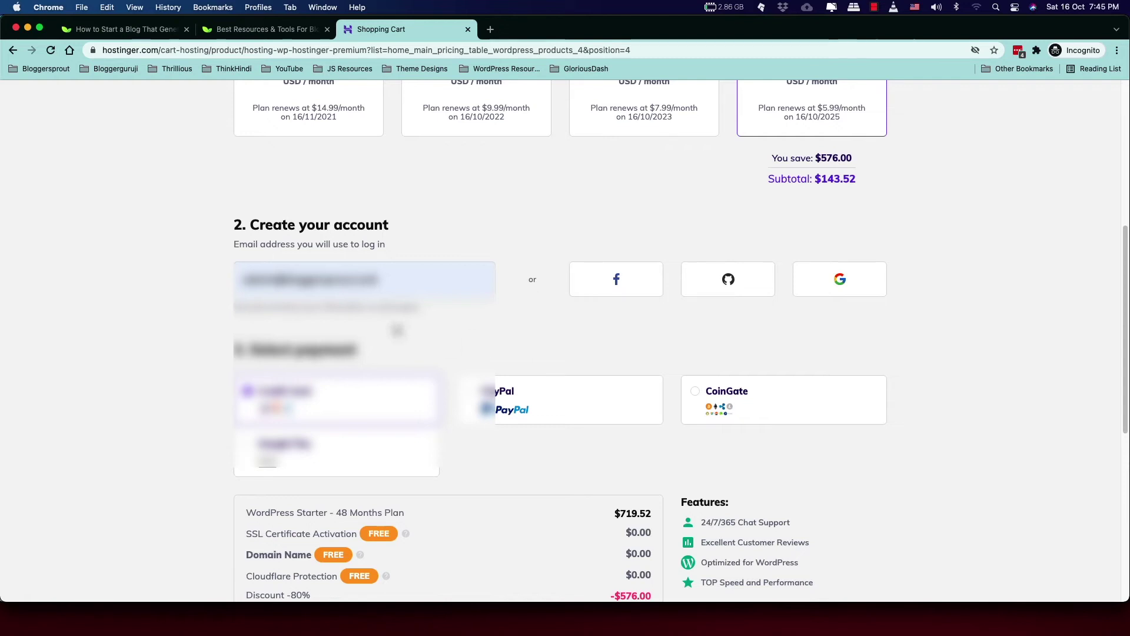
pyautogui.scroll(-3, 415, 297)
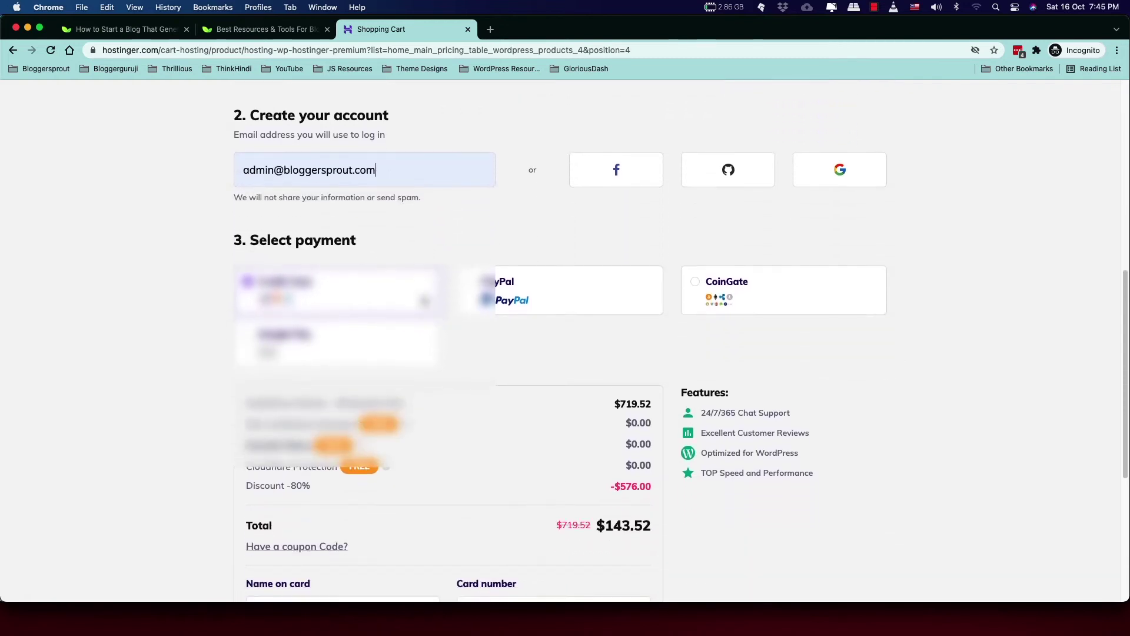
pyautogui.scroll(-1, 425, 301)
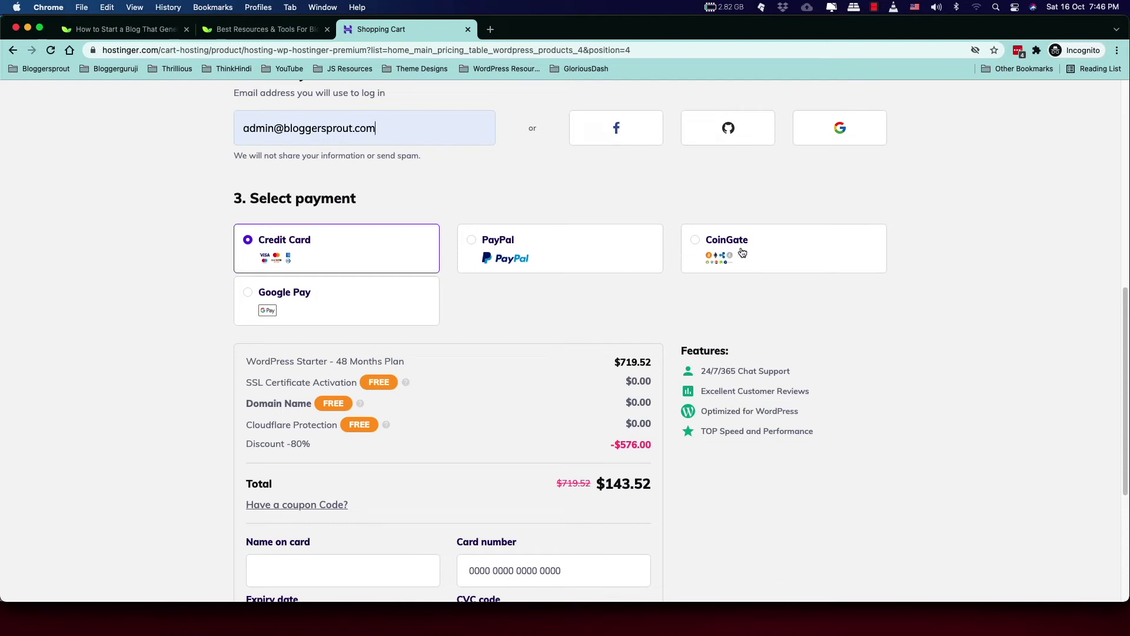
# Pay for the $143.52 order with Google Pay and submit the secure payment
pyautogui.click(285, 293)
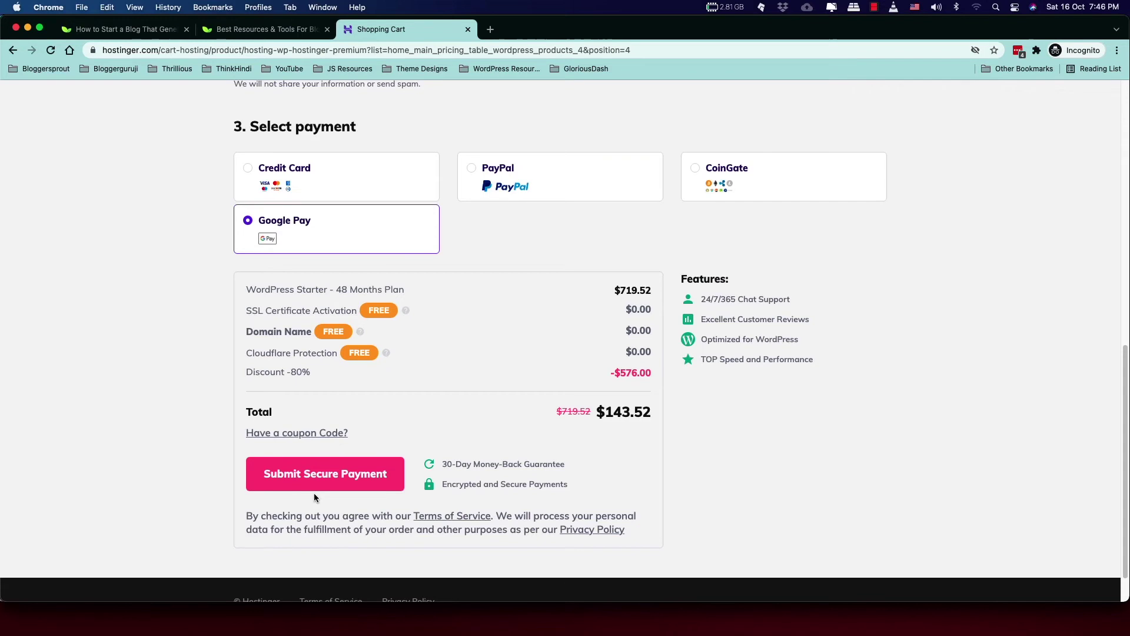
pyautogui.click(328, 482)
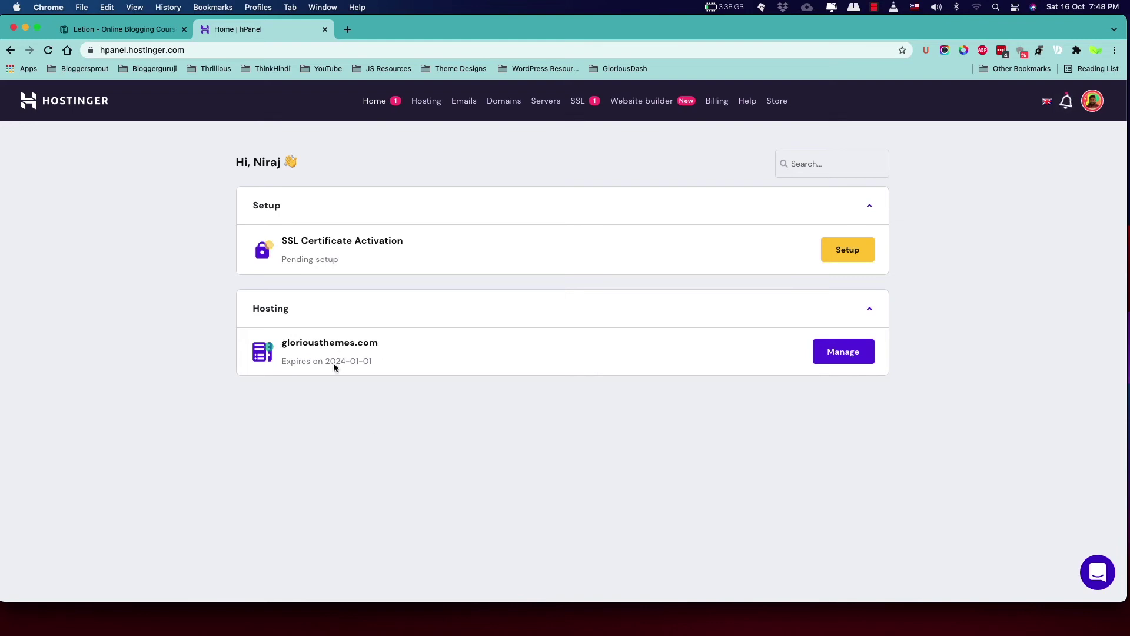
# Open the gloriousthemes.com hosting account and launch its Auto Installer
pyautogui.click(846, 356)
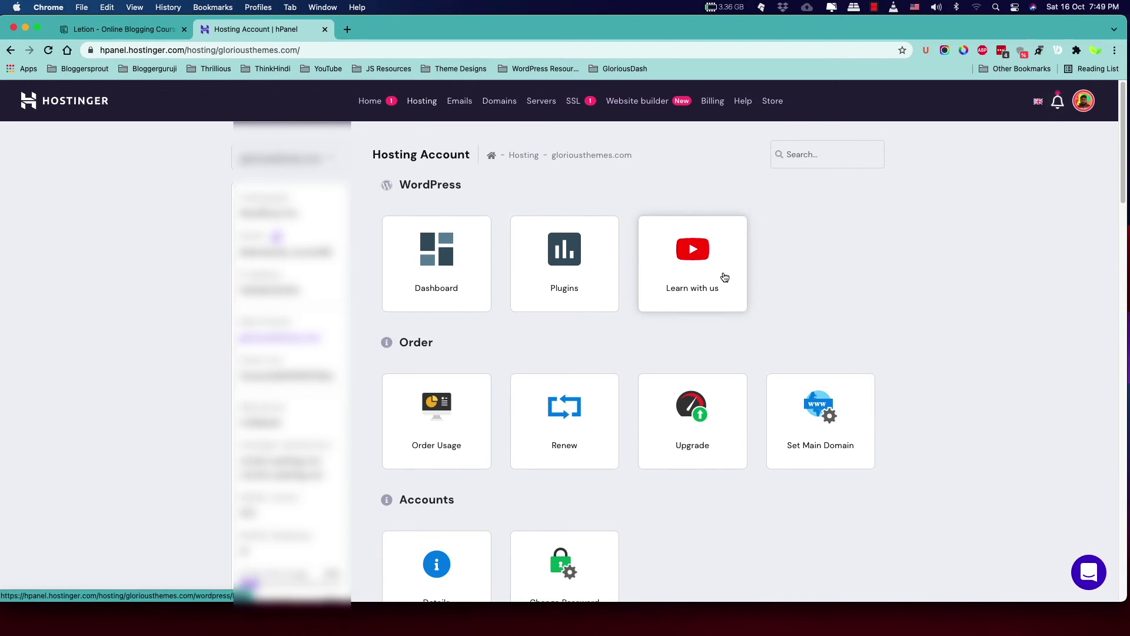
pyautogui.scroll(-3, 735, 306)
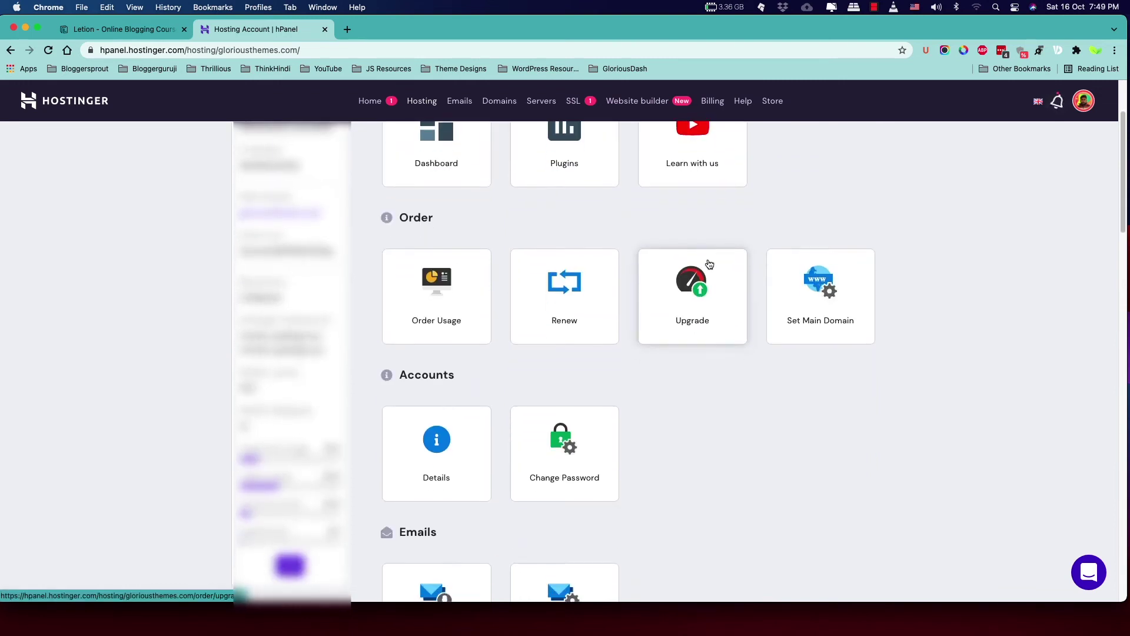
pyautogui.scroll(-10, 710, 263)
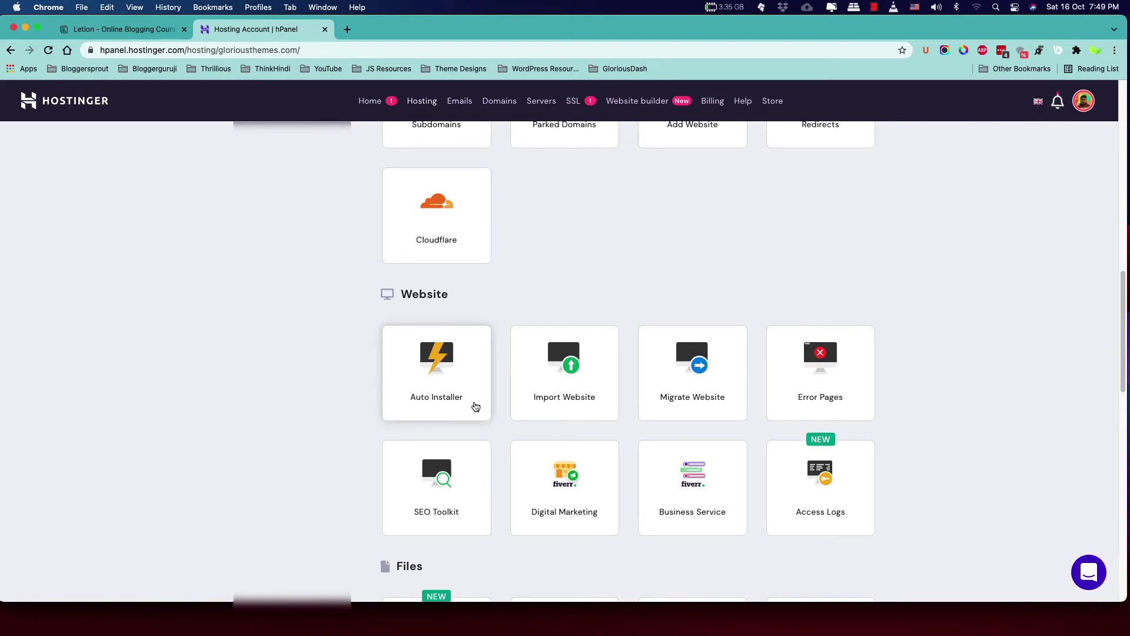
pyautogui.click(453, 402)
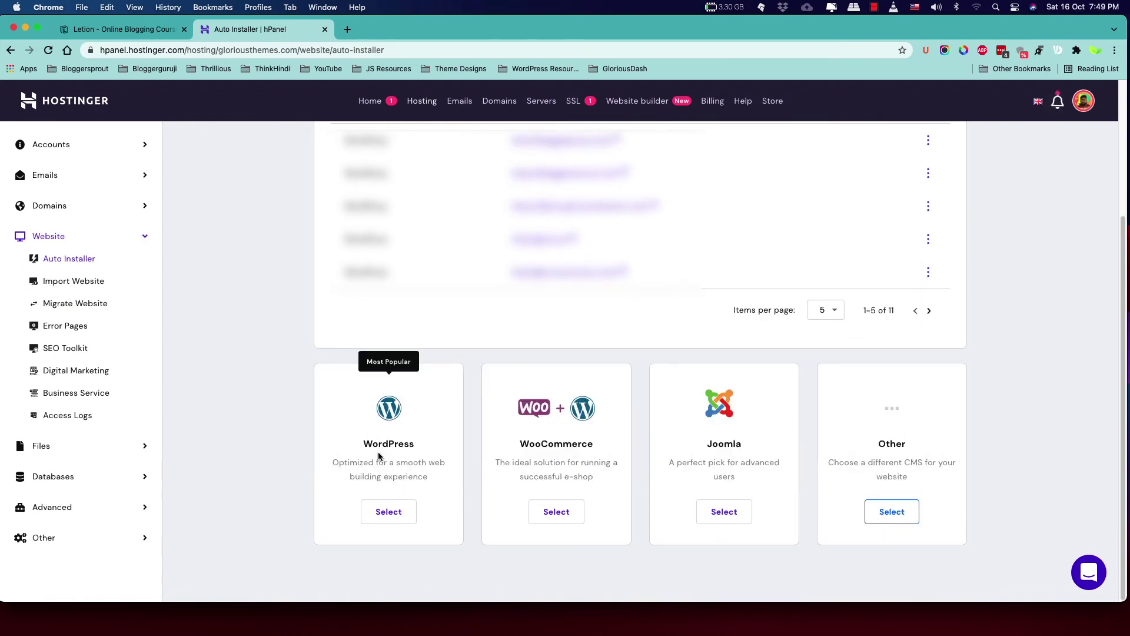
pyautogui.click(393, 518)
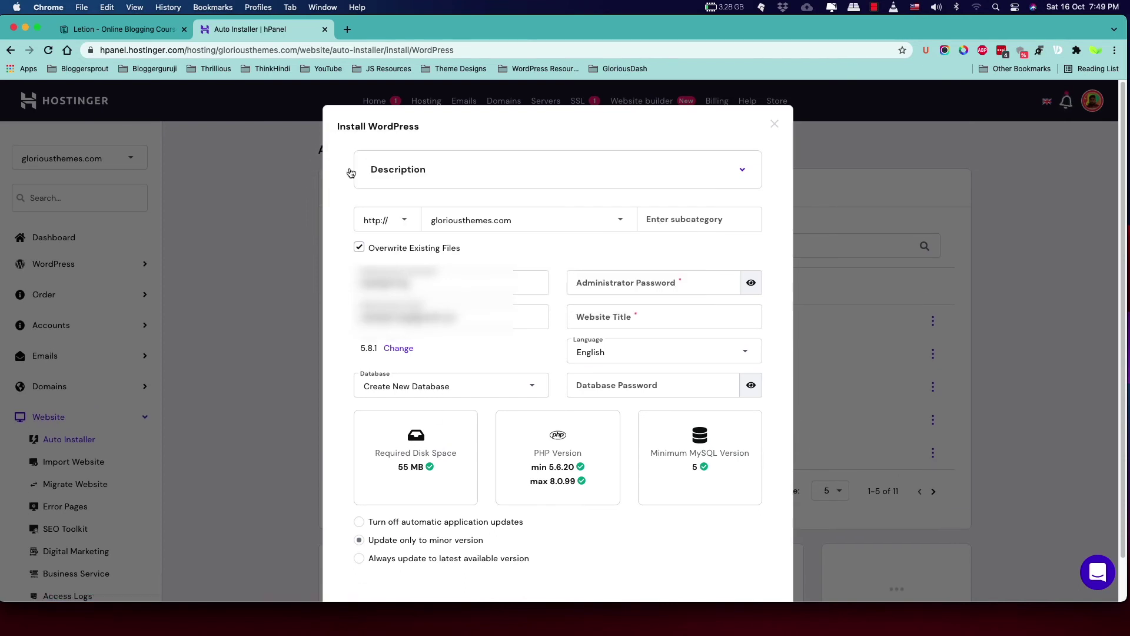
pyautogui.click(391, 223)
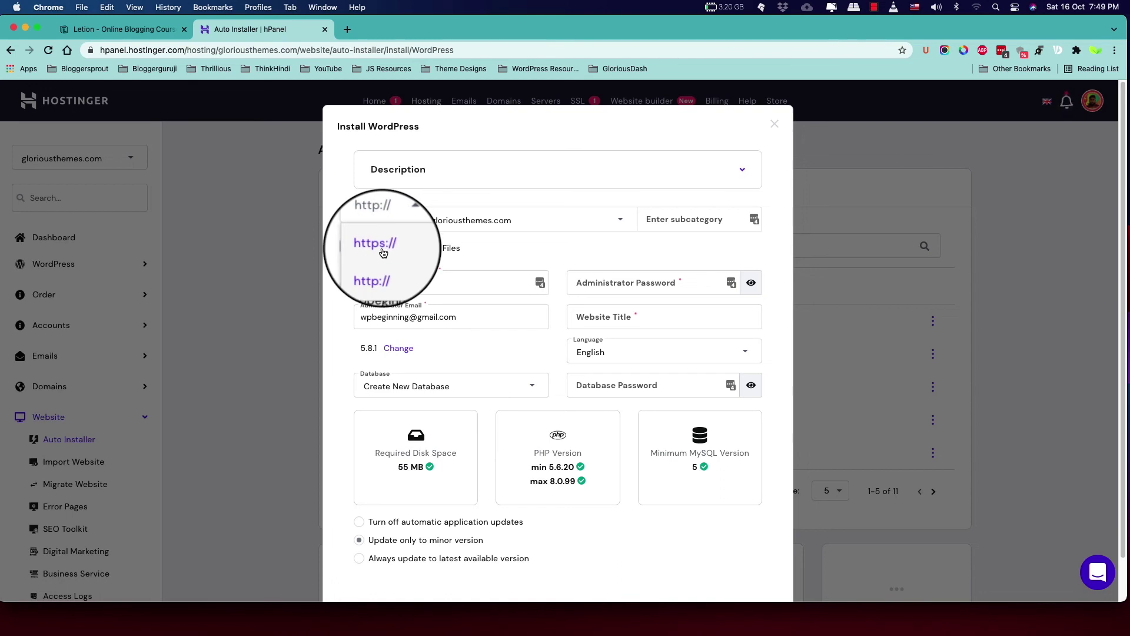
pyautogui.click(377, 264)
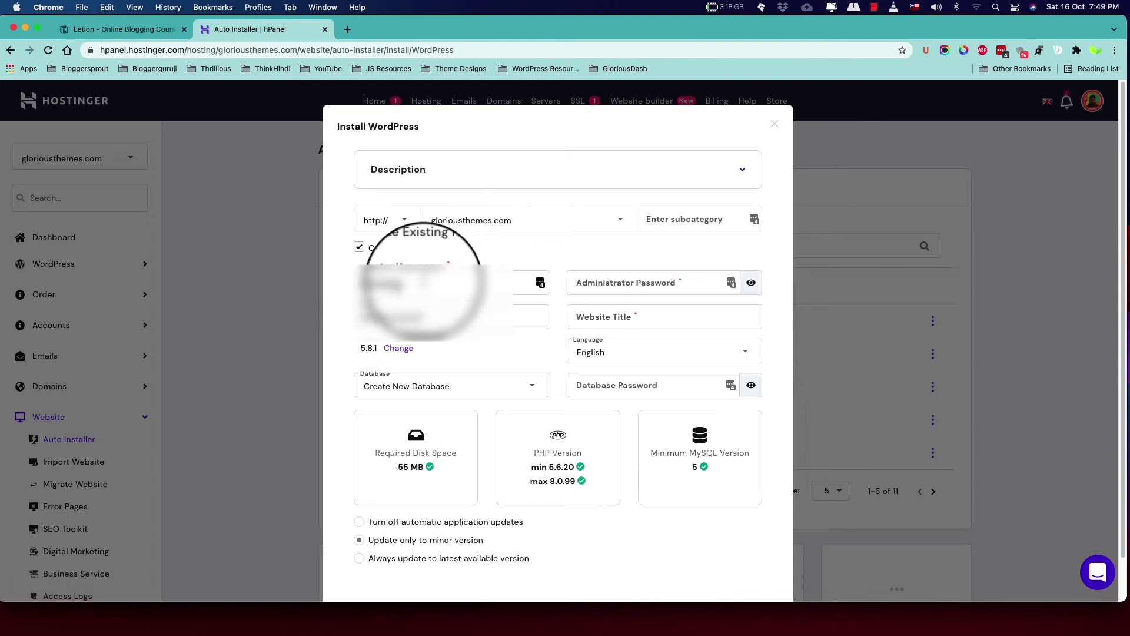
pyautogui.click(423, 283)
pyautogui.write('admins')
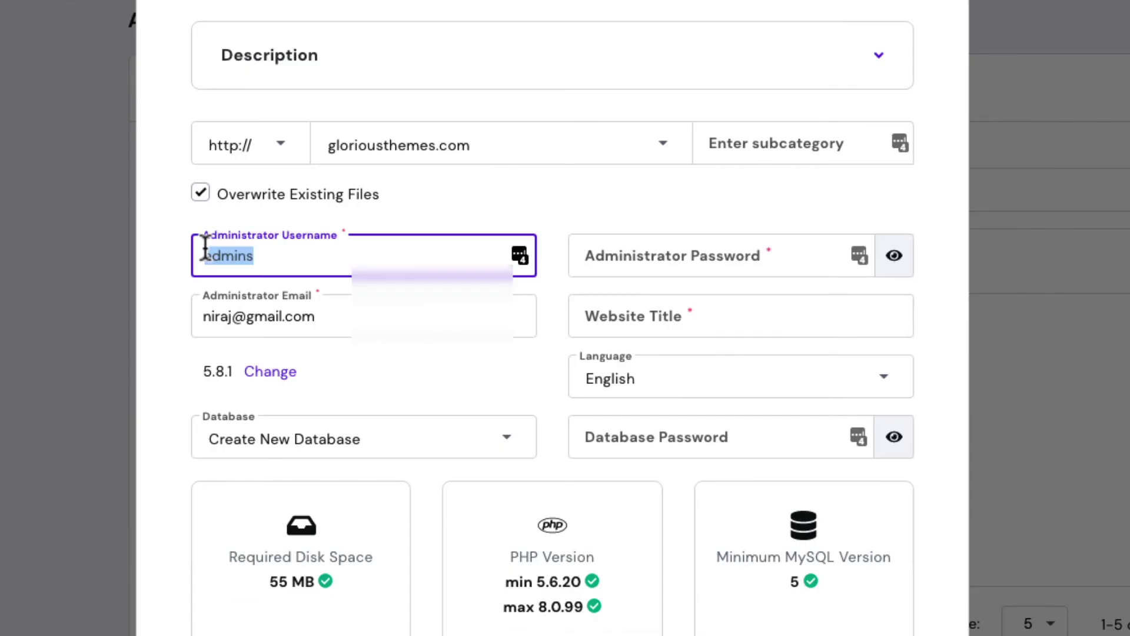
pyautogui.click(353, 286)
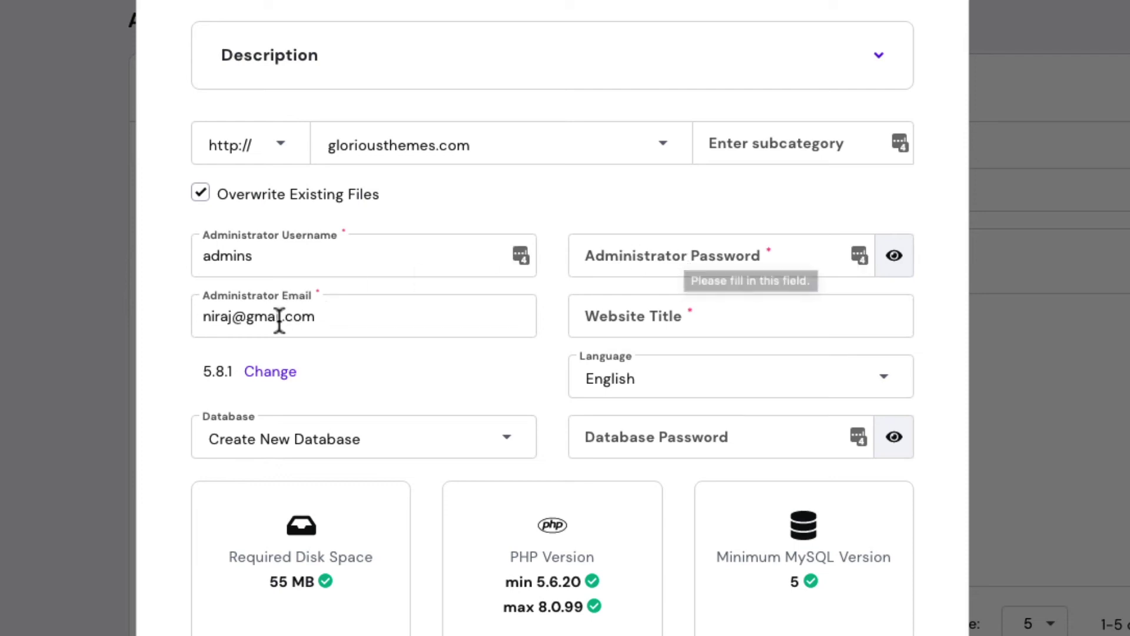
pyautogui.click(389, 328)
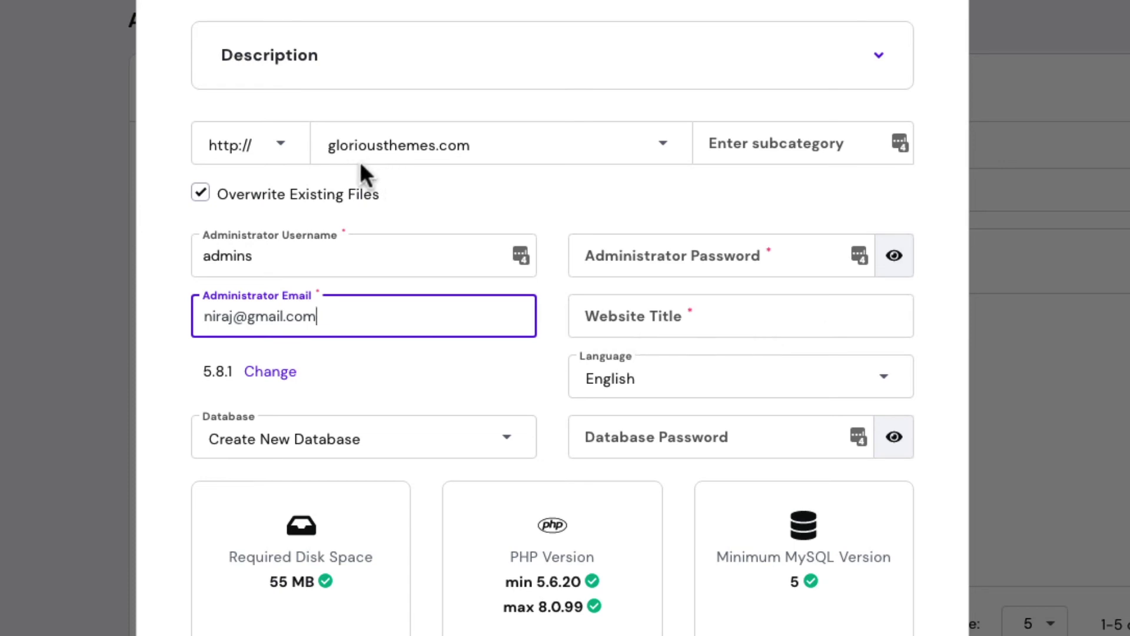
pyautogui.click(643, 322)
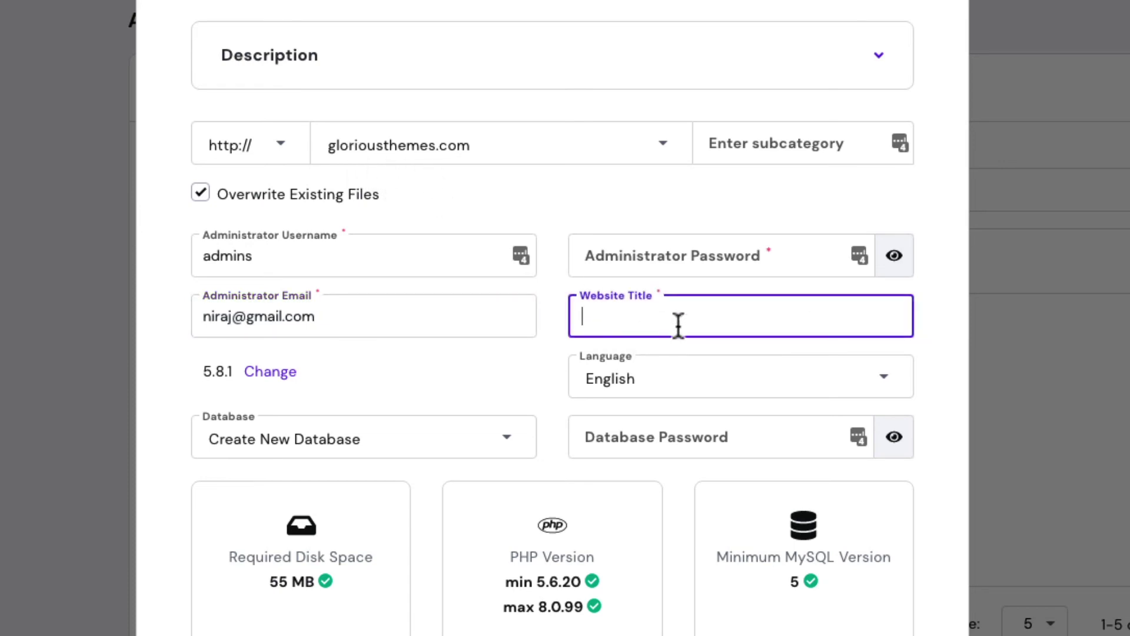
pyautogui.click(525, 363)
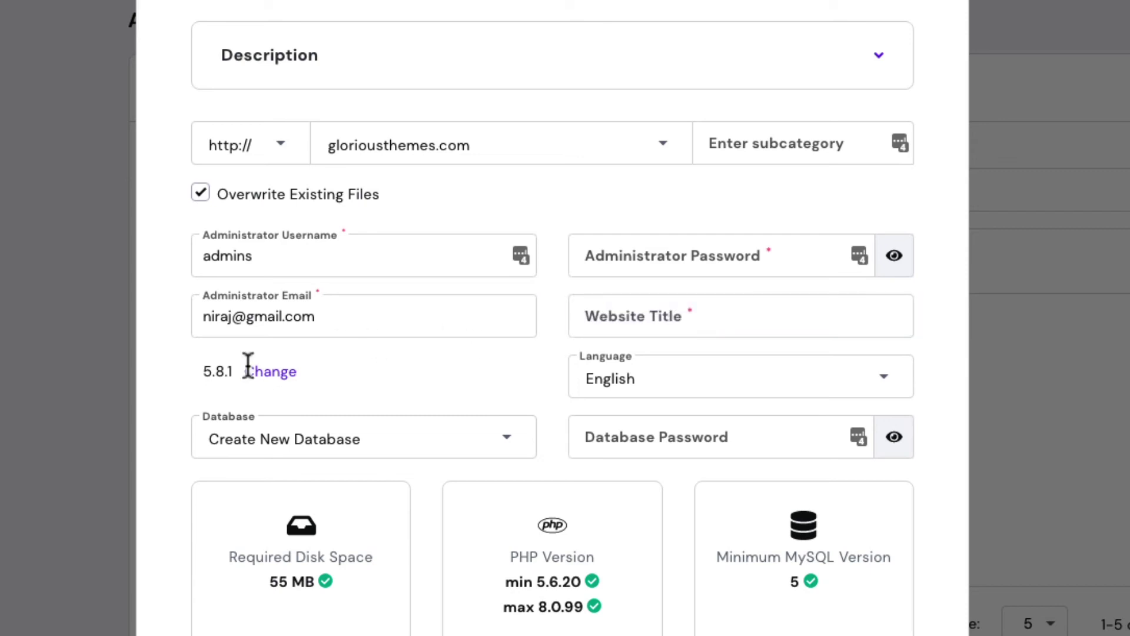
pyautogui.moveTo(204, 371); pyautogui.dragTo(235, 378)
pyautogui.click(203, 374)
pyautogui.moveTo(203, 374); pyautogui.dragTo(219, 375)
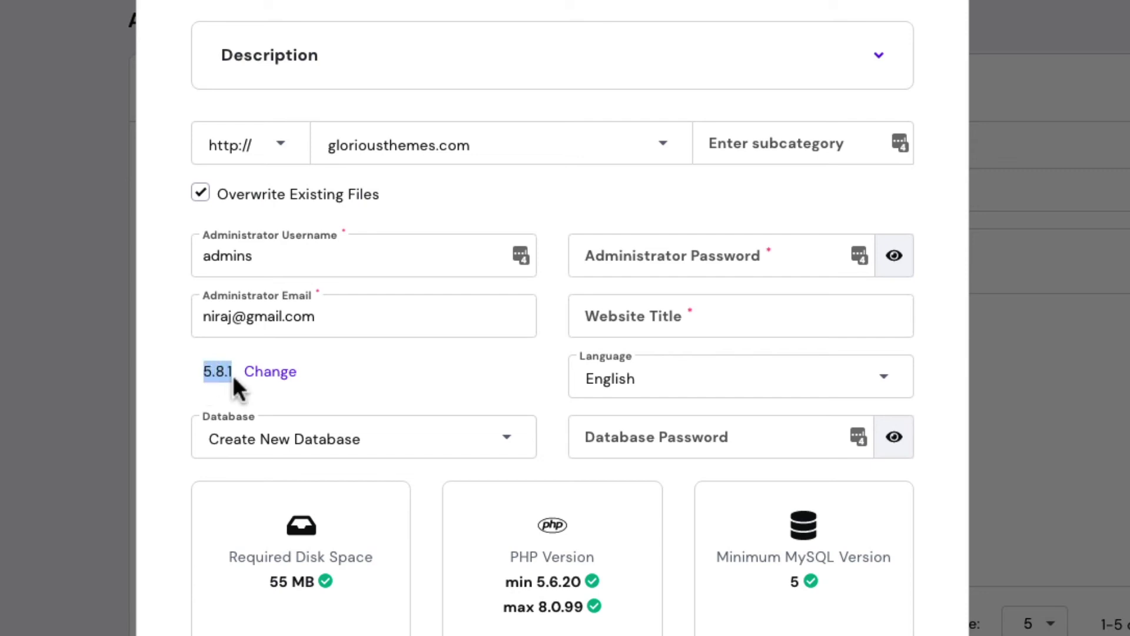
pyautogui.click(457, 382)
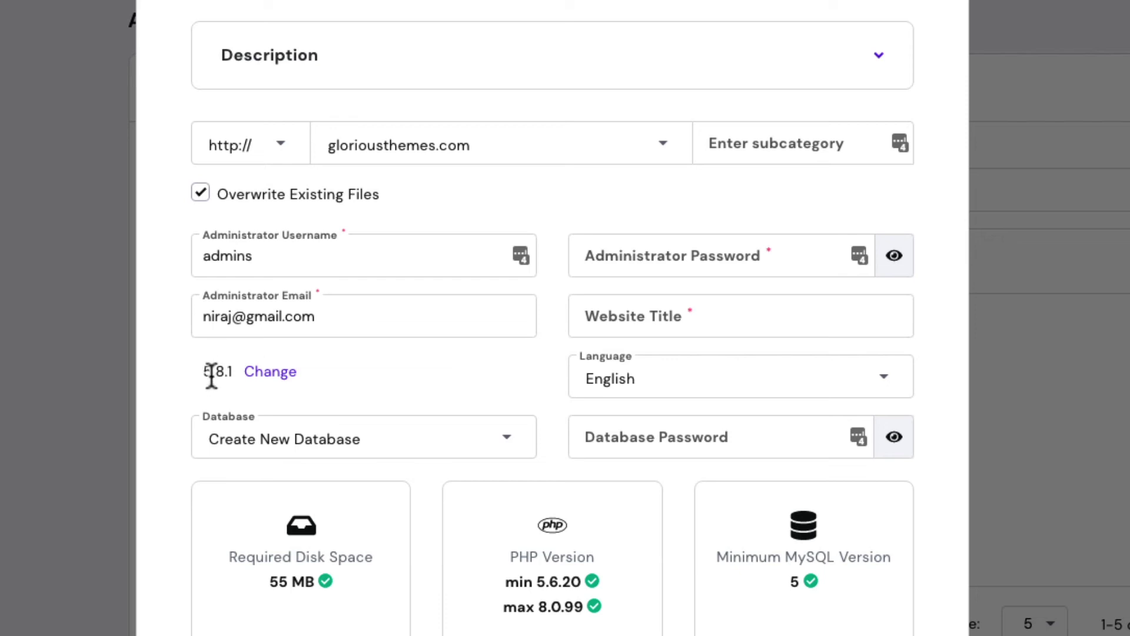
pyautogui.click(636, 379)
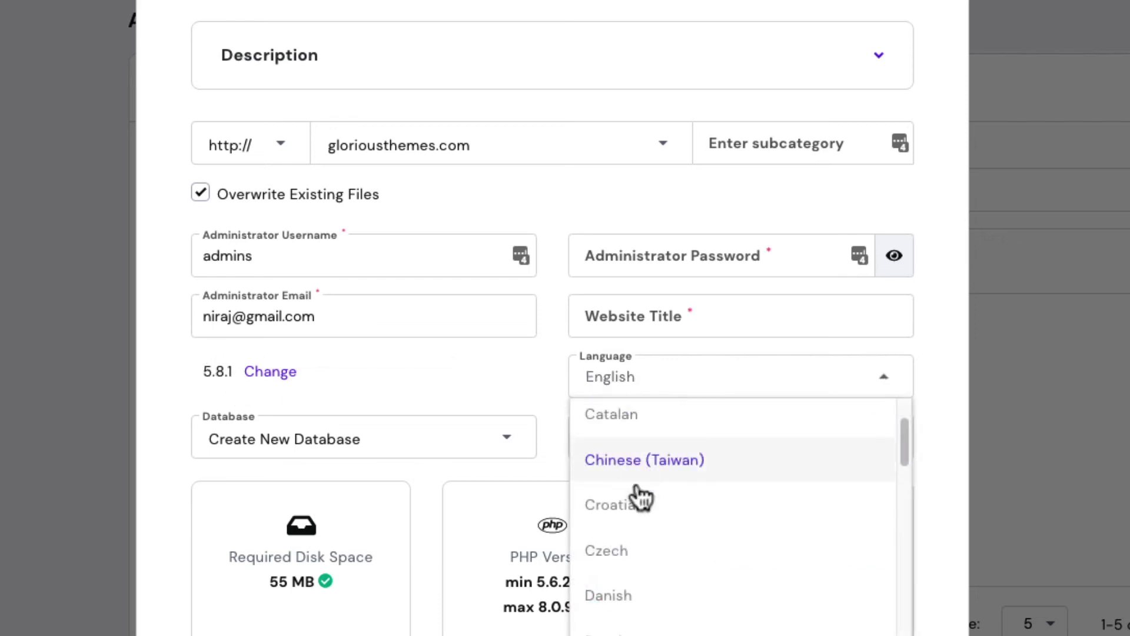
pyautogui.click(553, 386)
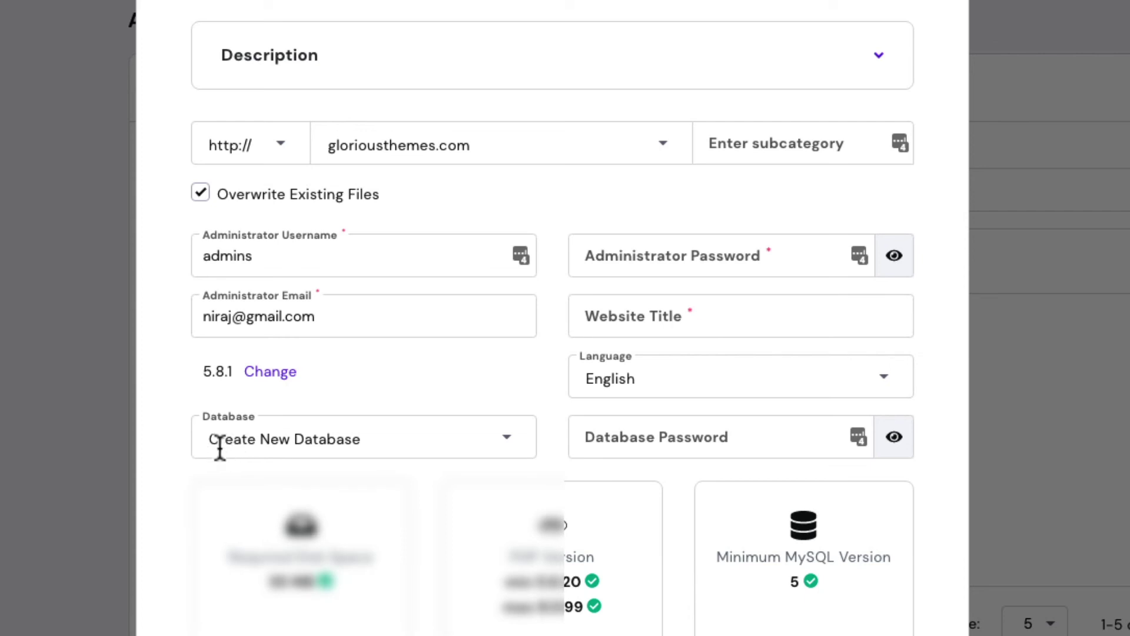
pyautogui.click(365, 446)
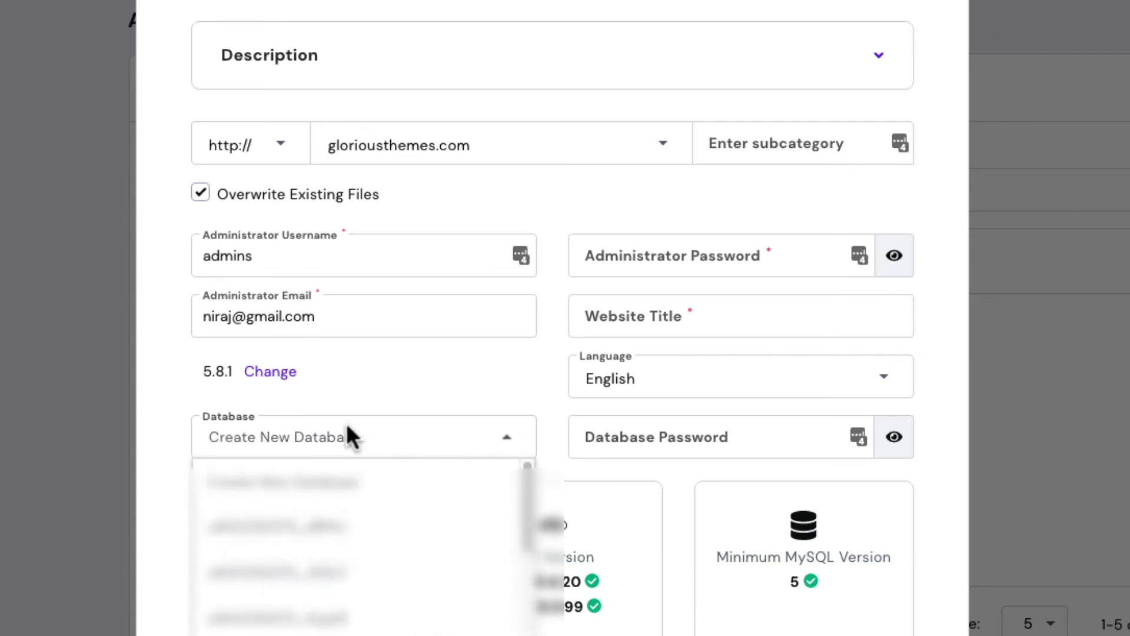
pyautogui.click(346, 424)
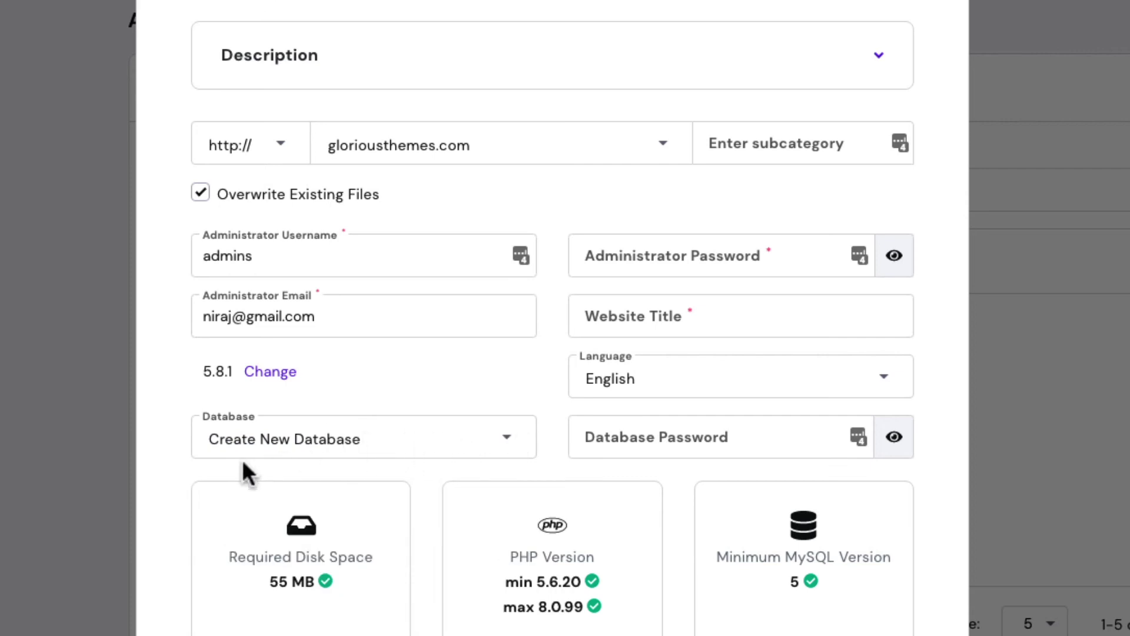
pyautogui.click(652, 440)
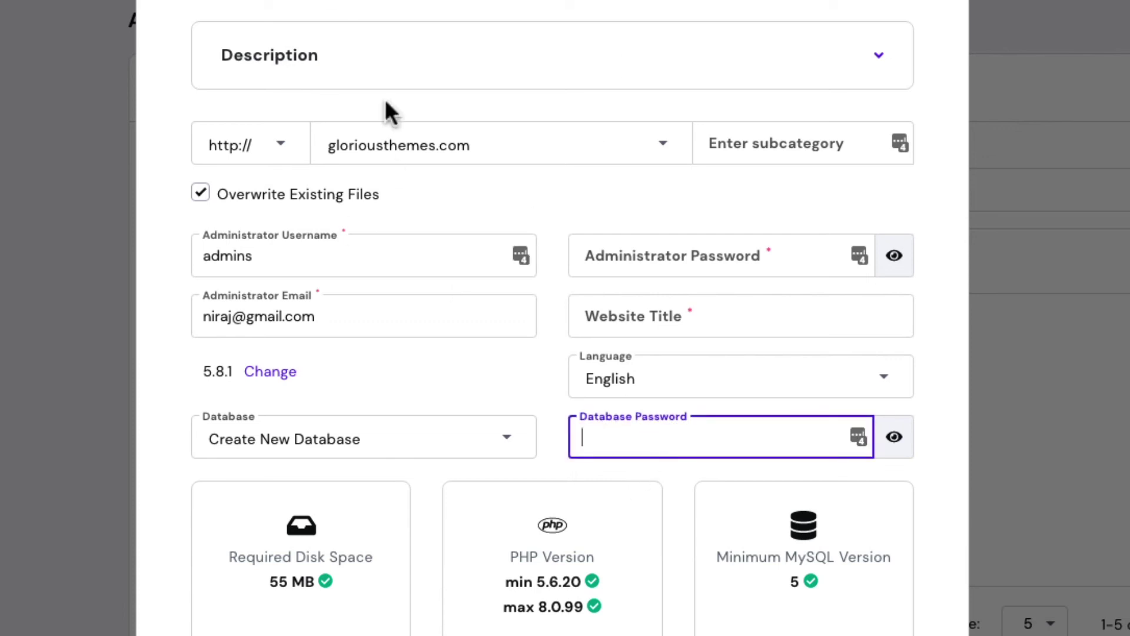
pyautogui.click(679, 489)
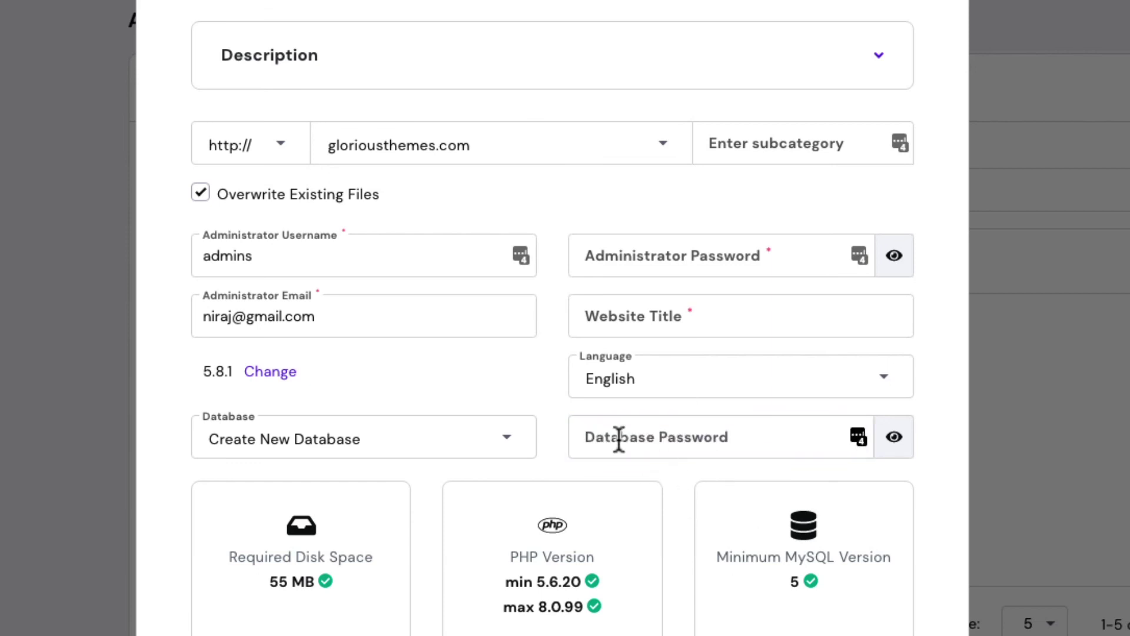
pyautogui.scroll(-2, 662, 413)
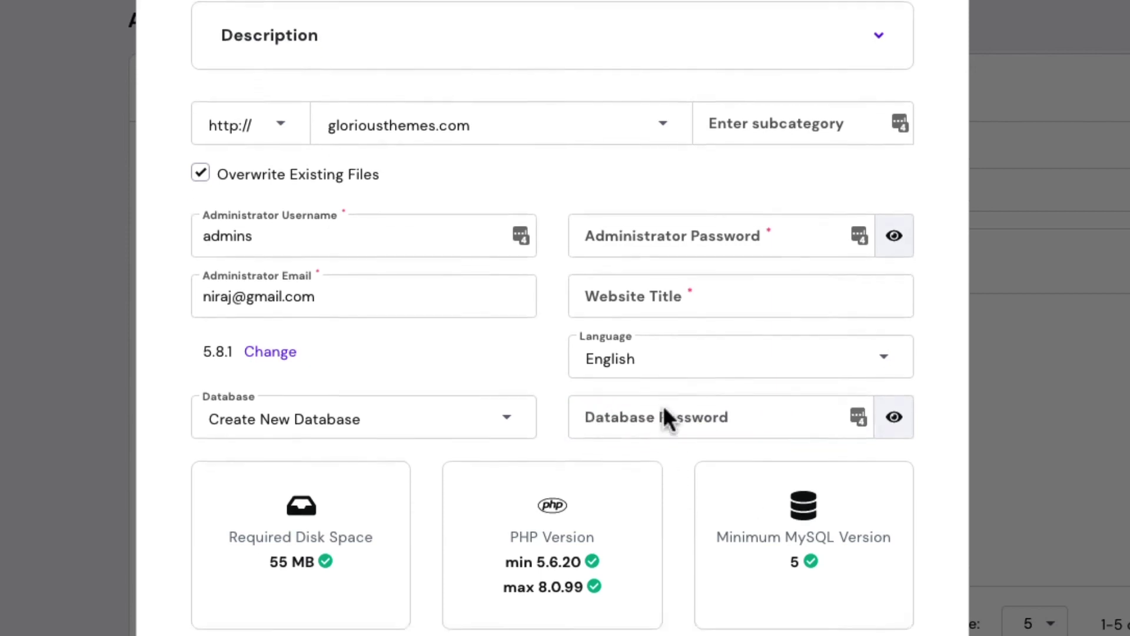
pyautogui.scroll(-3, 694, 504)
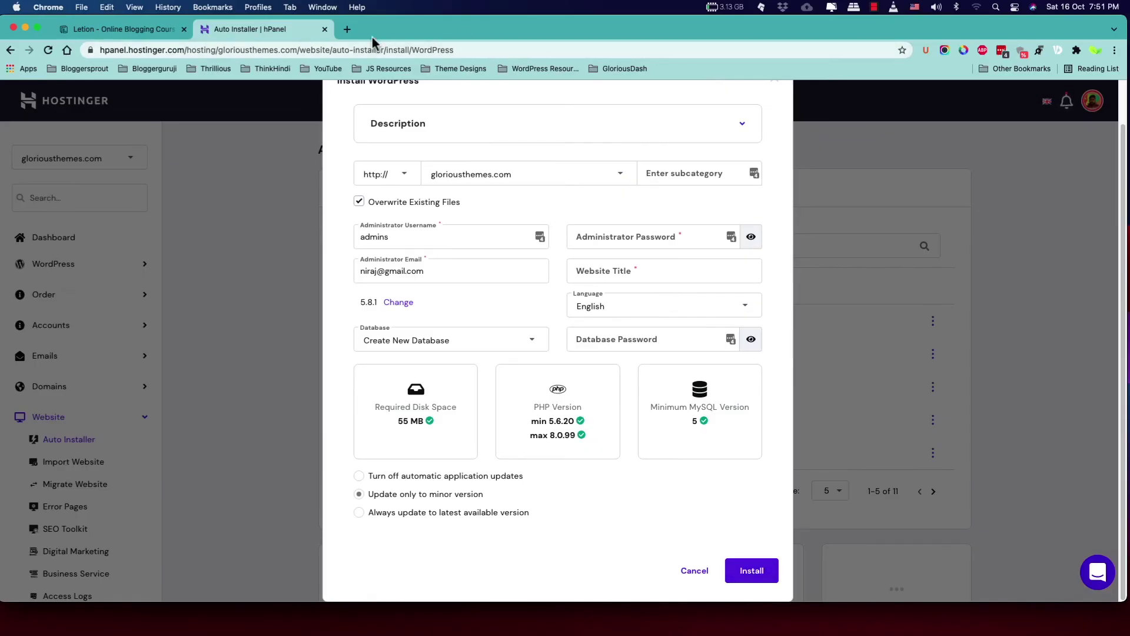
# Go to bloggersprout.com in a new browser tab
pyautogui.click(348, 29)
pyautogui.write('blog')
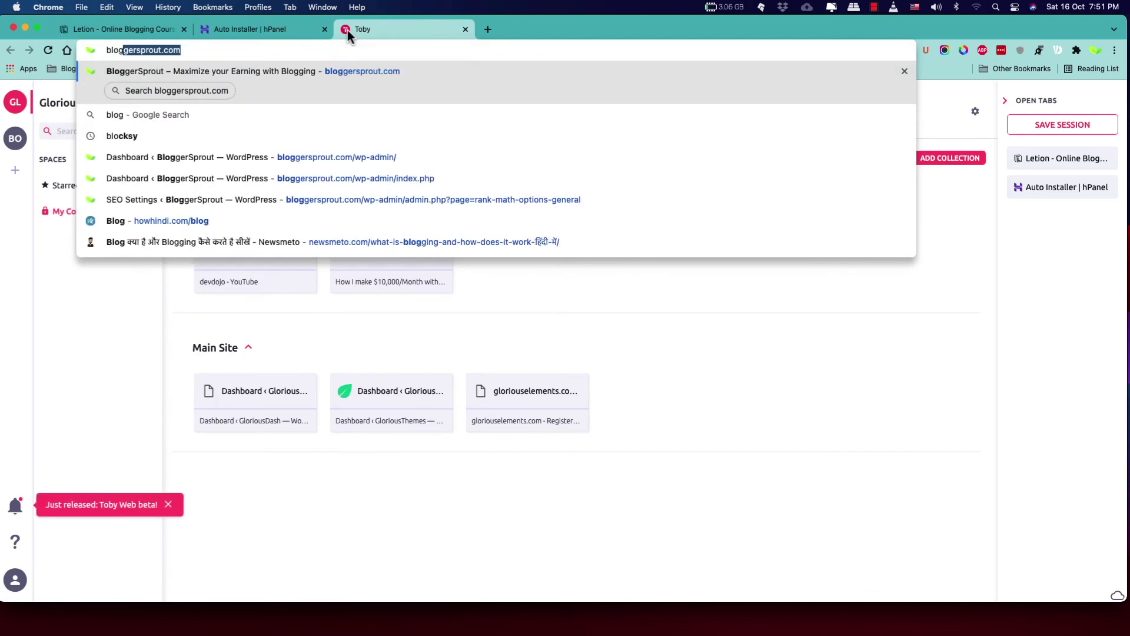
pyautogui.press('Return')
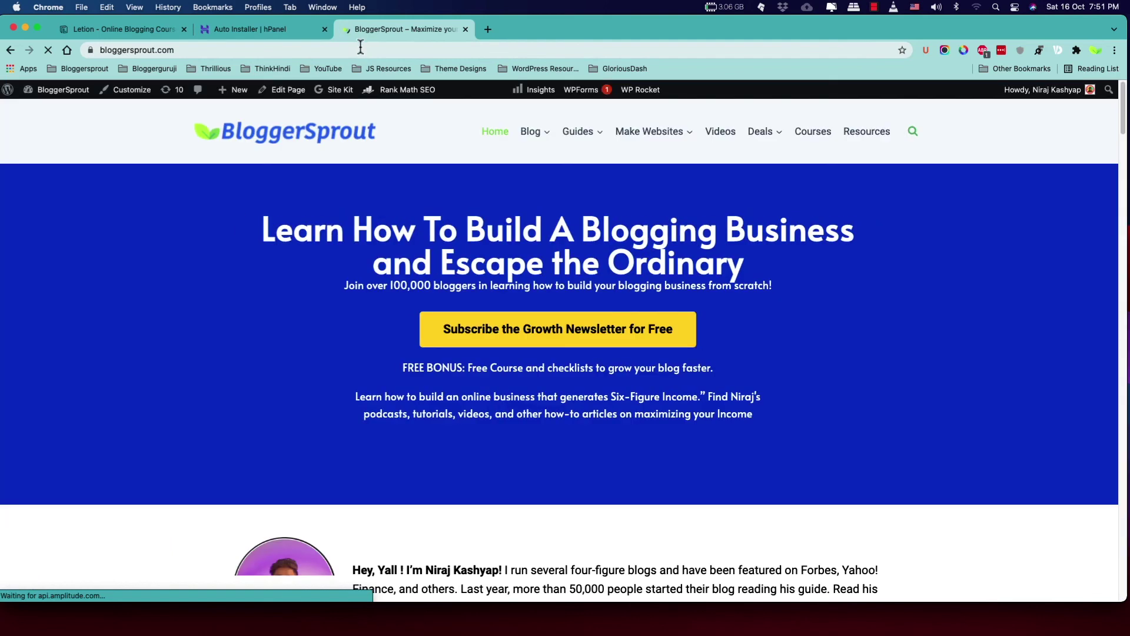
# Open Make Websites > How To Start a Blog, scroll its chapters, then return to the Letion tab
pyautogui.moveTo(684, 135)
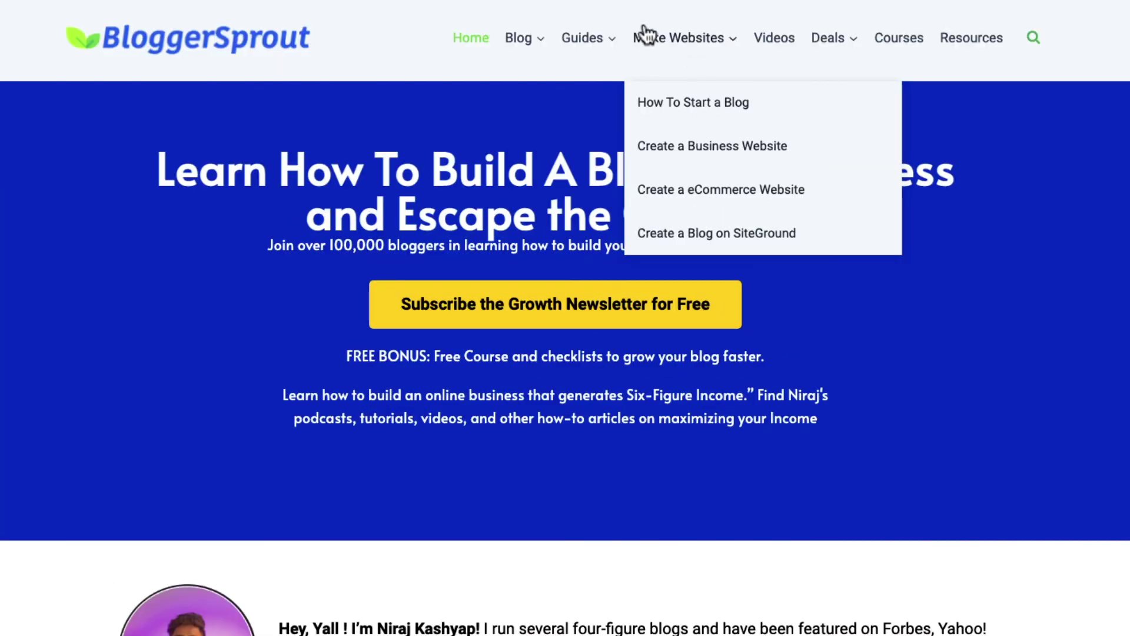
pyautogui.click(677, 112)
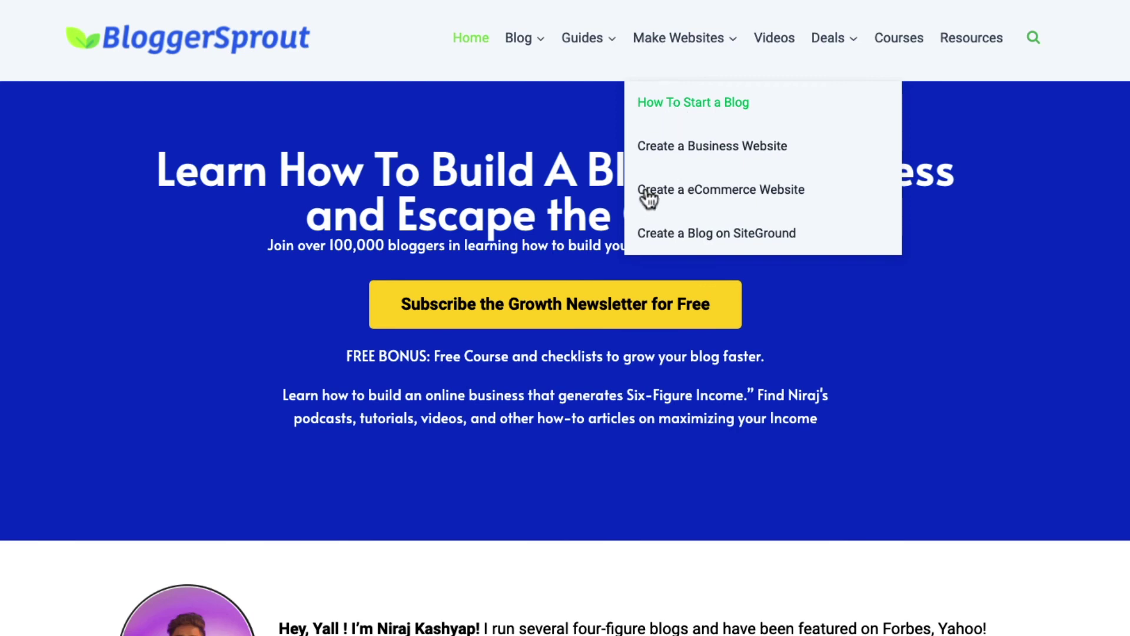
pyautogui.scroll(-20, 826, 198)
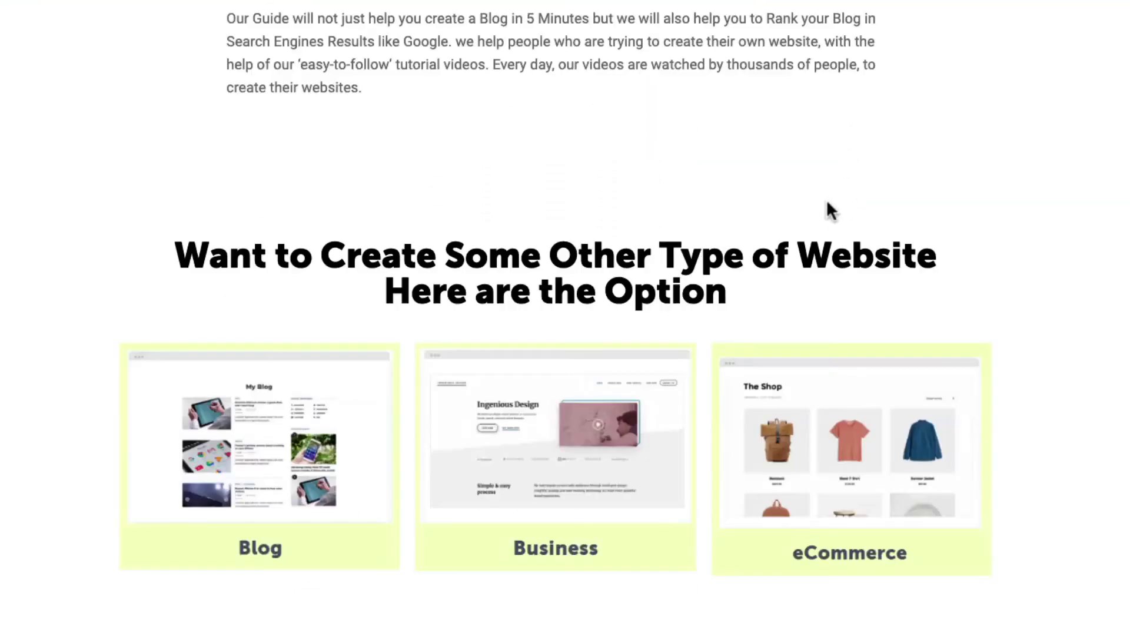
pyautogui.scroll(-1, 827, 203)
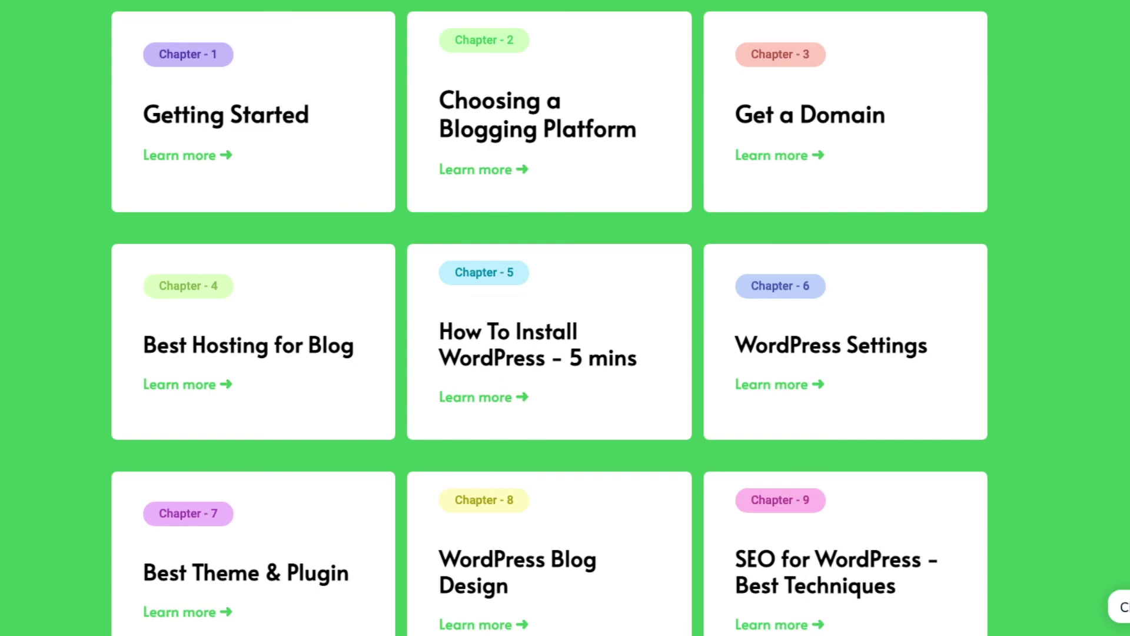
pyautogui.click(93, 31)
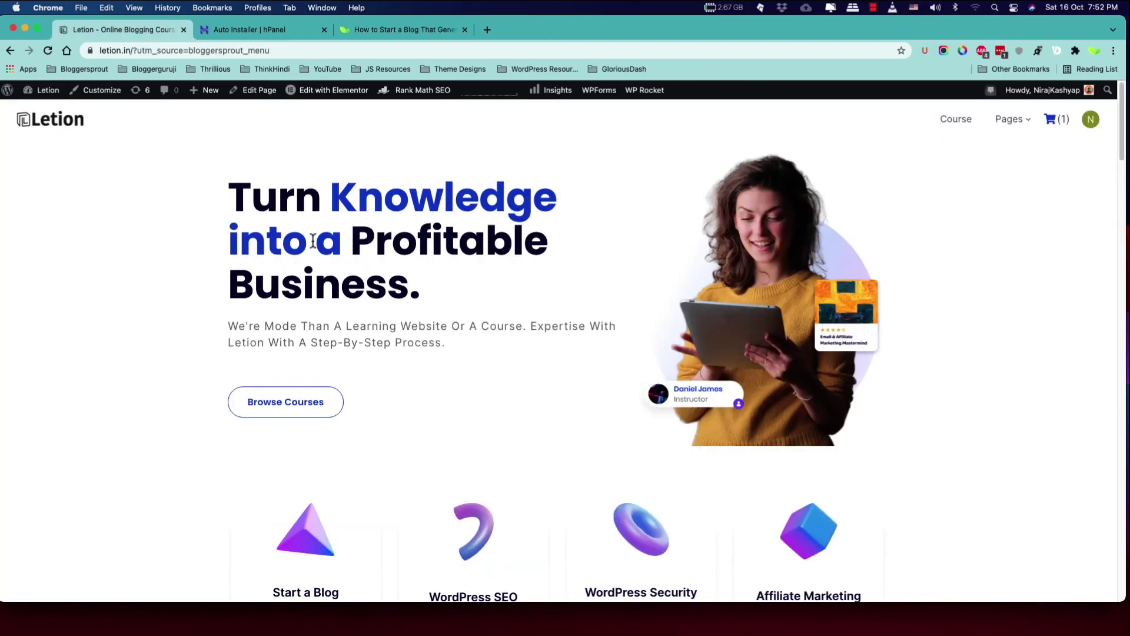
# Open Letion's Course catalog and scroll through its 9 courses
pyautogui.click(960, 120)
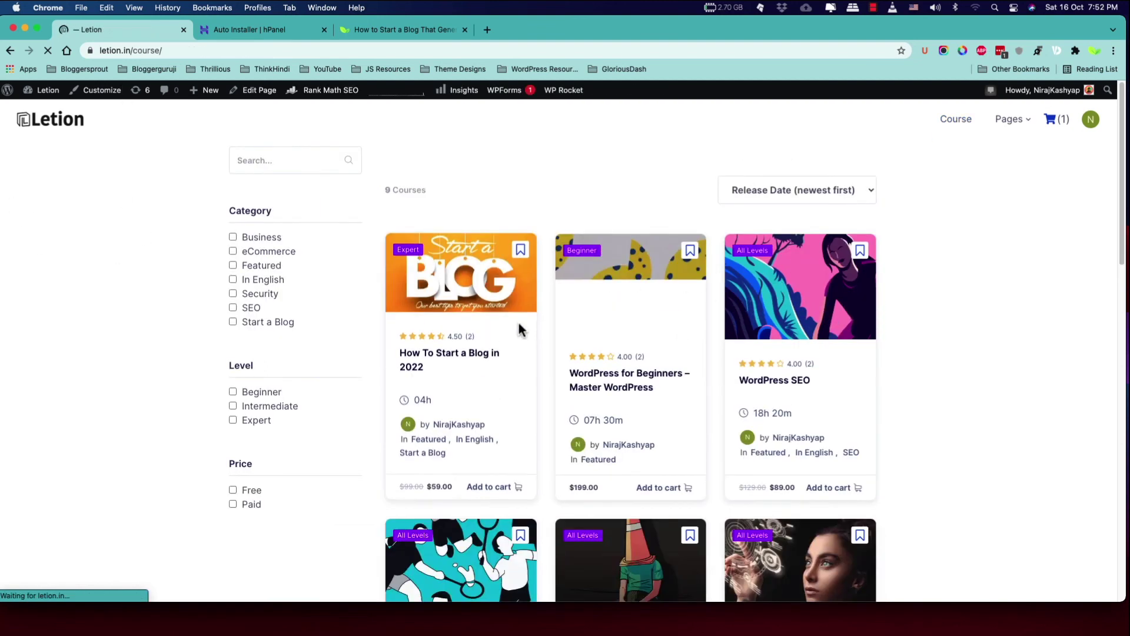
pyautogui.scroll(-5, 509, 326)
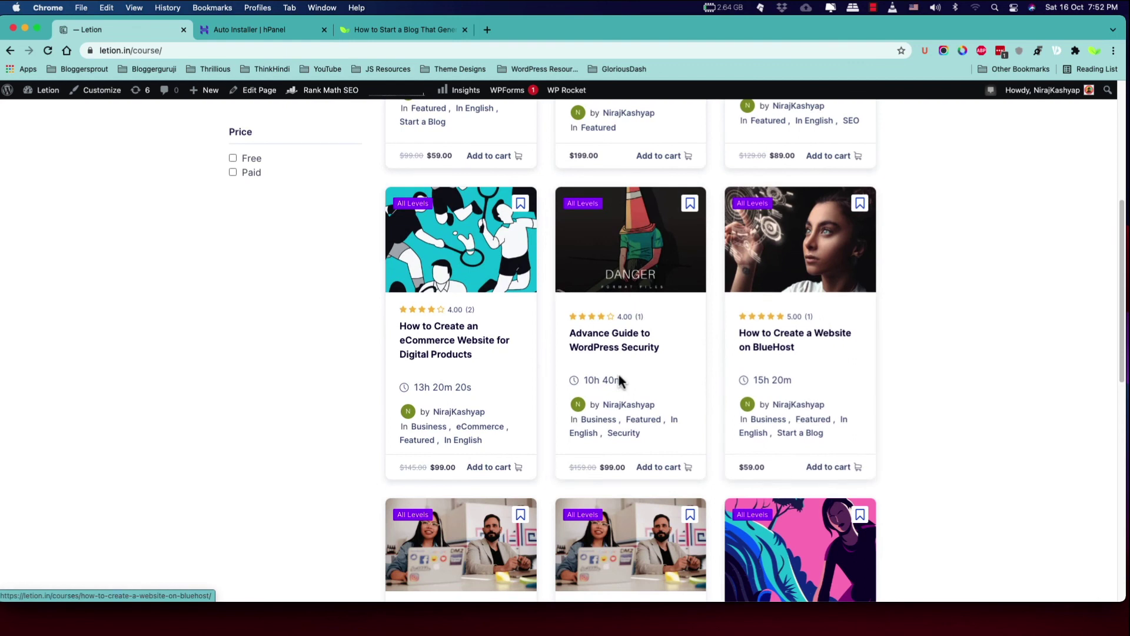
pyautogui.scroll(-8, 518, 359)
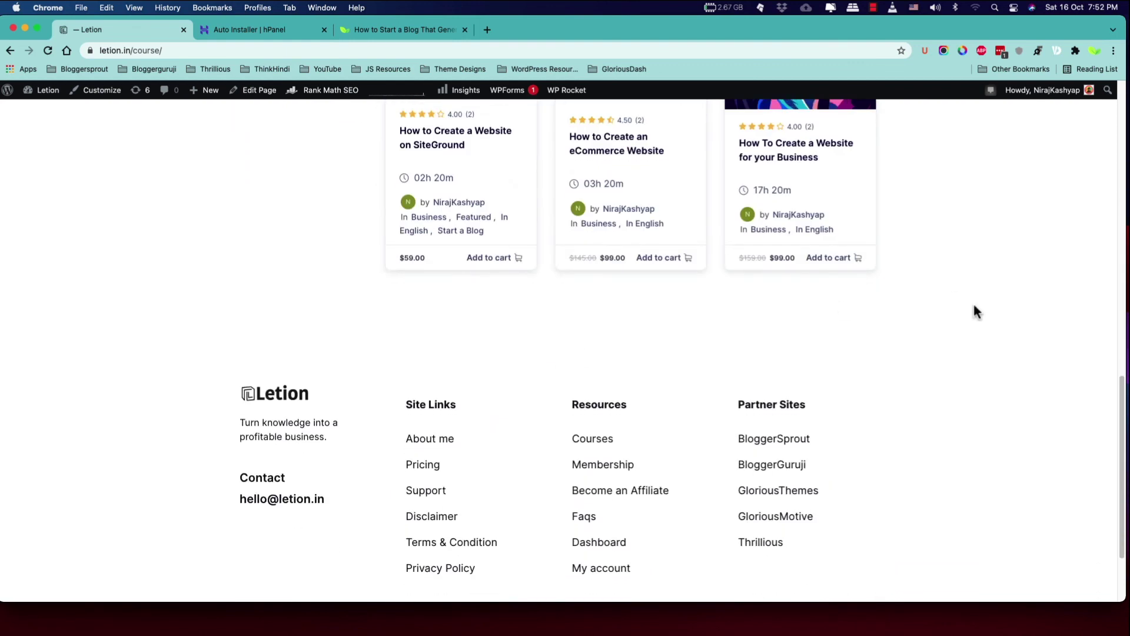
pyautogui.scroll(10, 966, 325)
pyautogui.scroll(4, 940, 380)
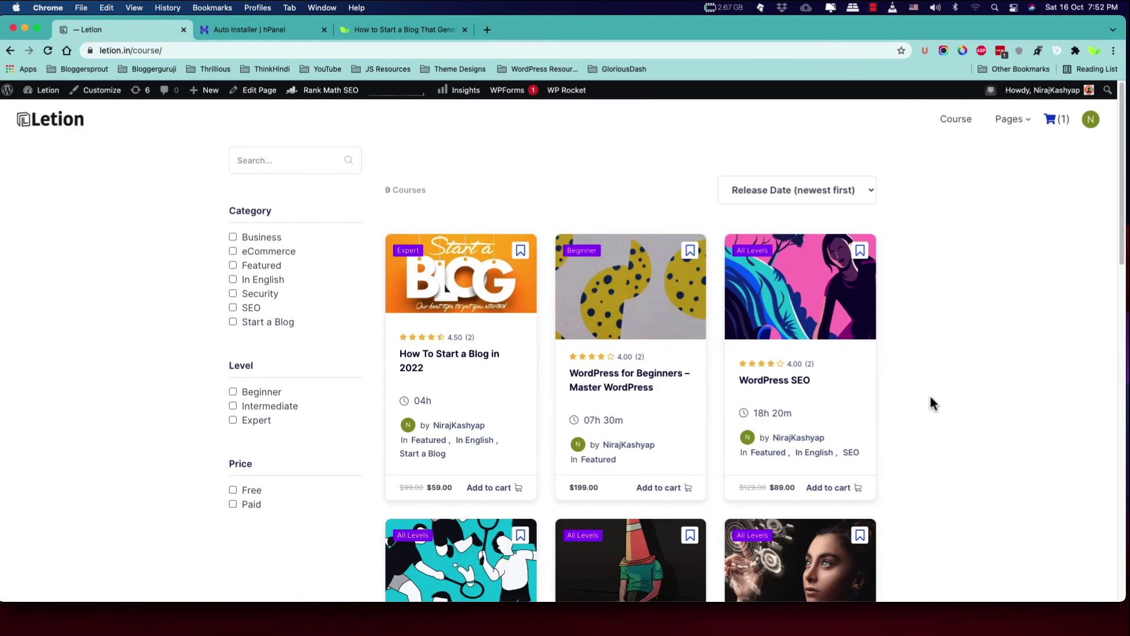